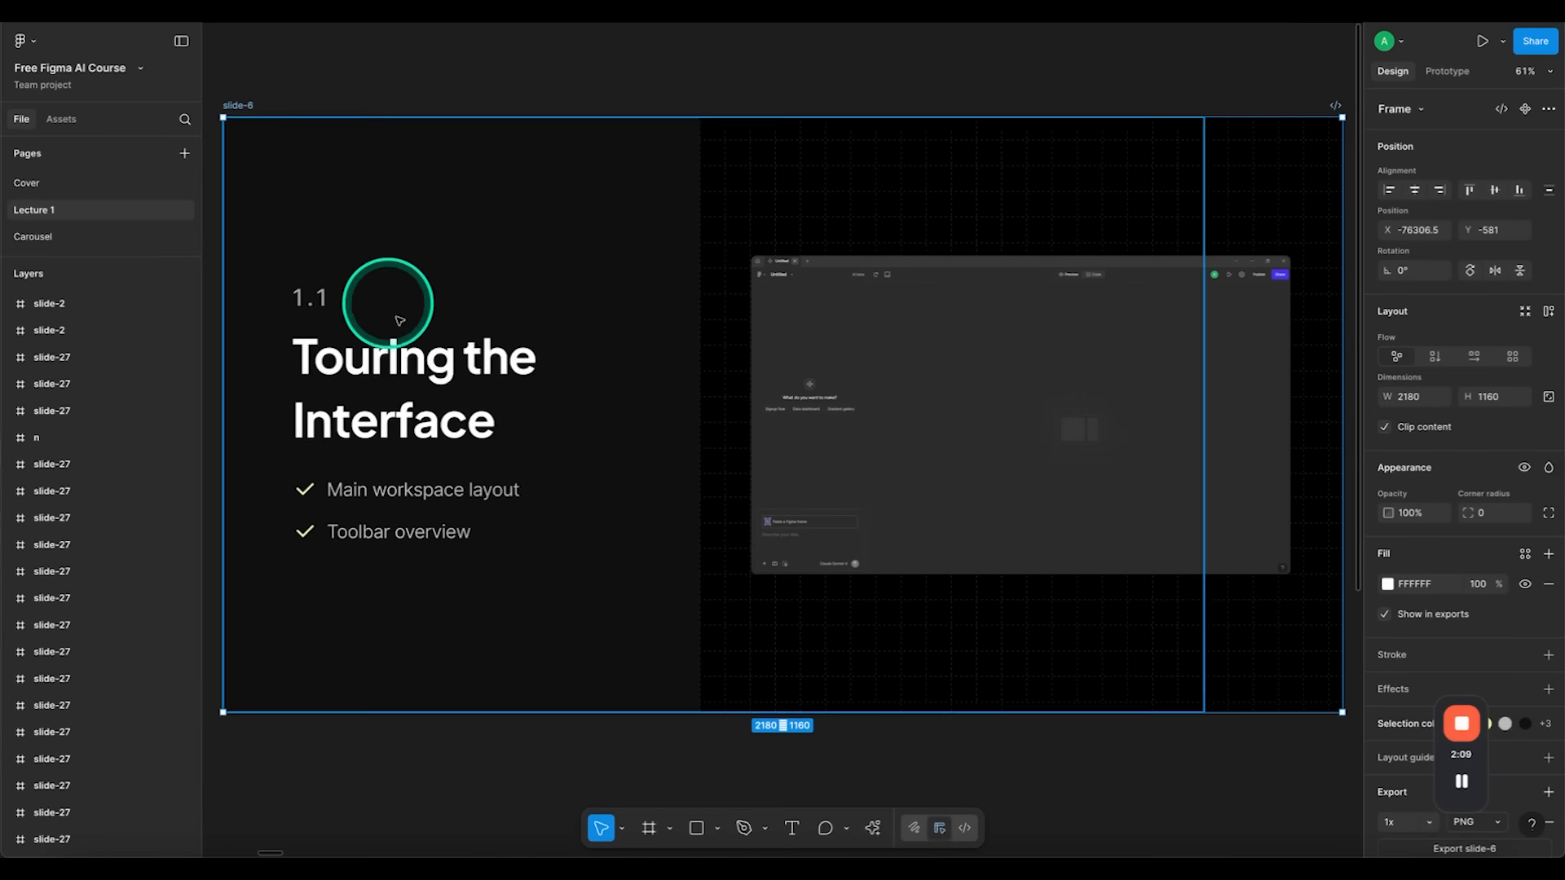
Step: Switch between the course slides and Figma Make and examine the prompt panel's idea field and Paste a Figma frame area
click(106, 12)
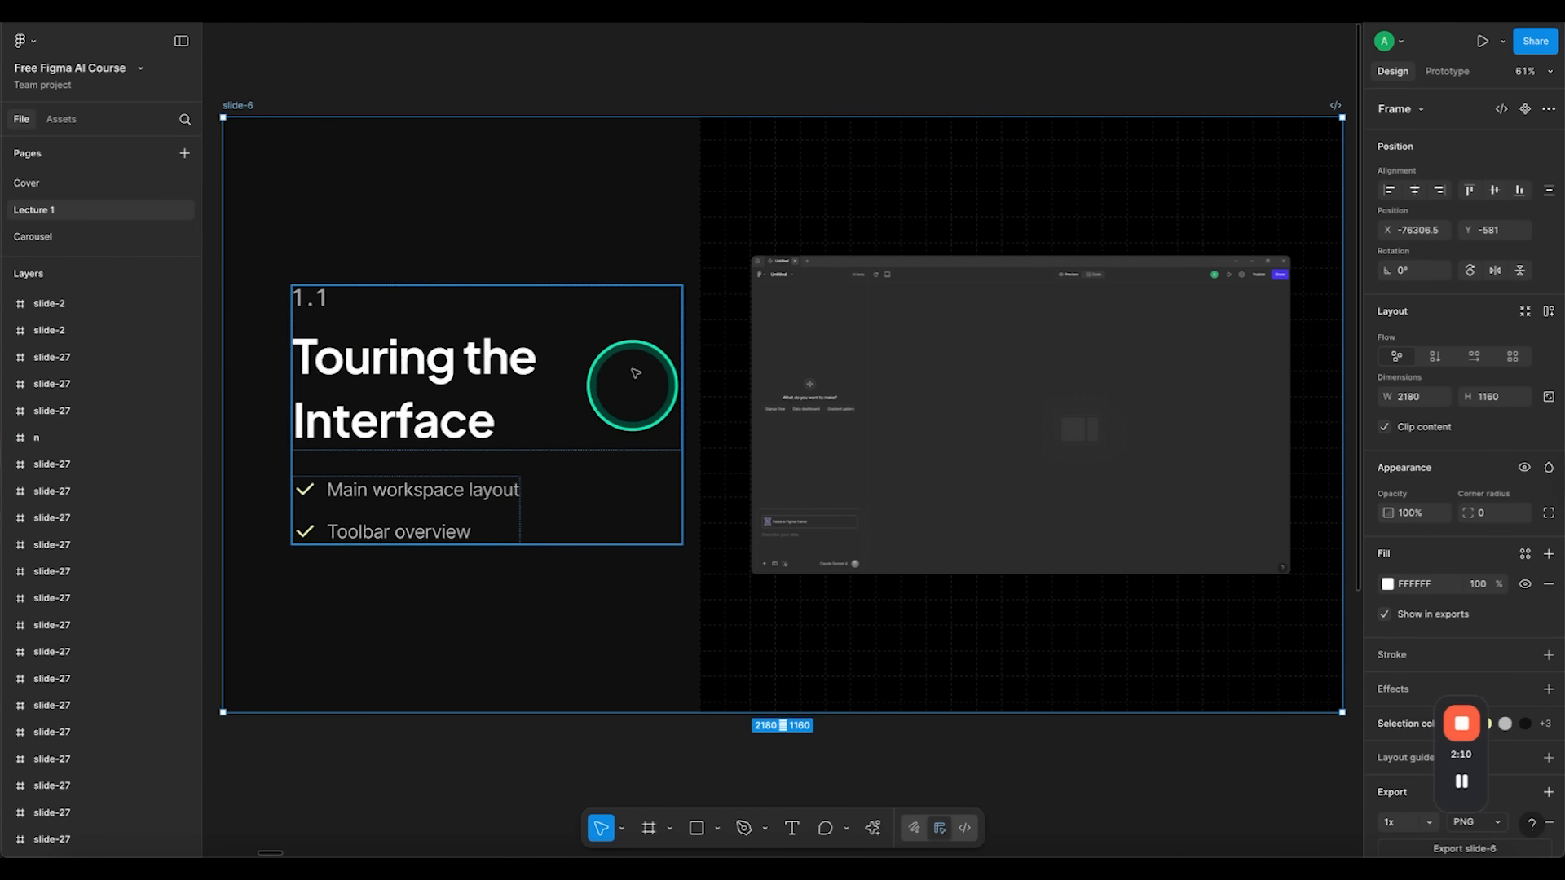
click(90, 11)
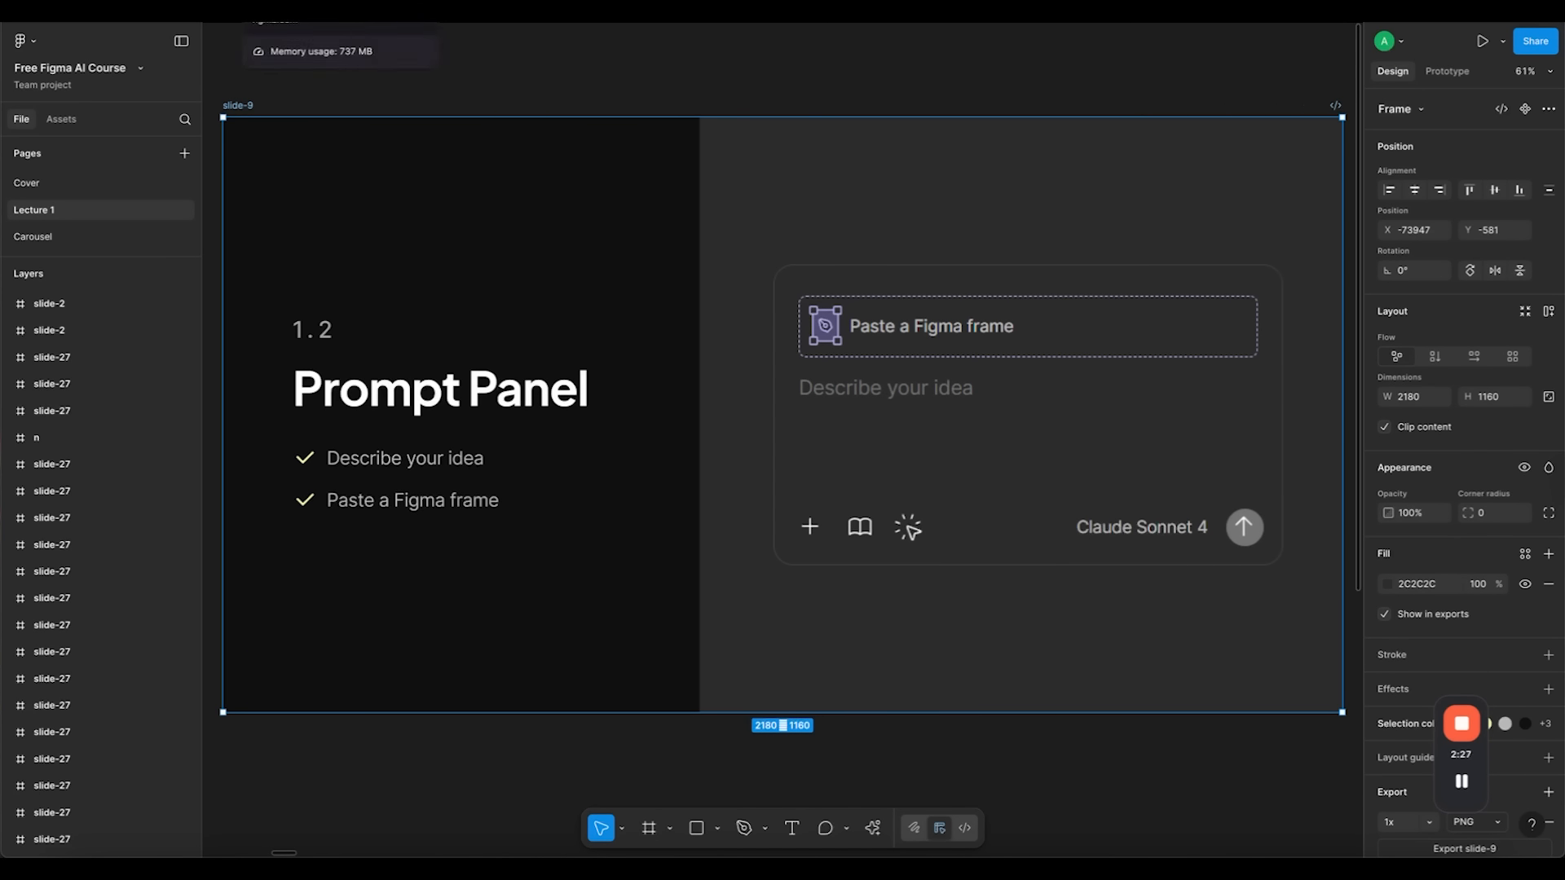
click(326, 9)
click(123, 768)
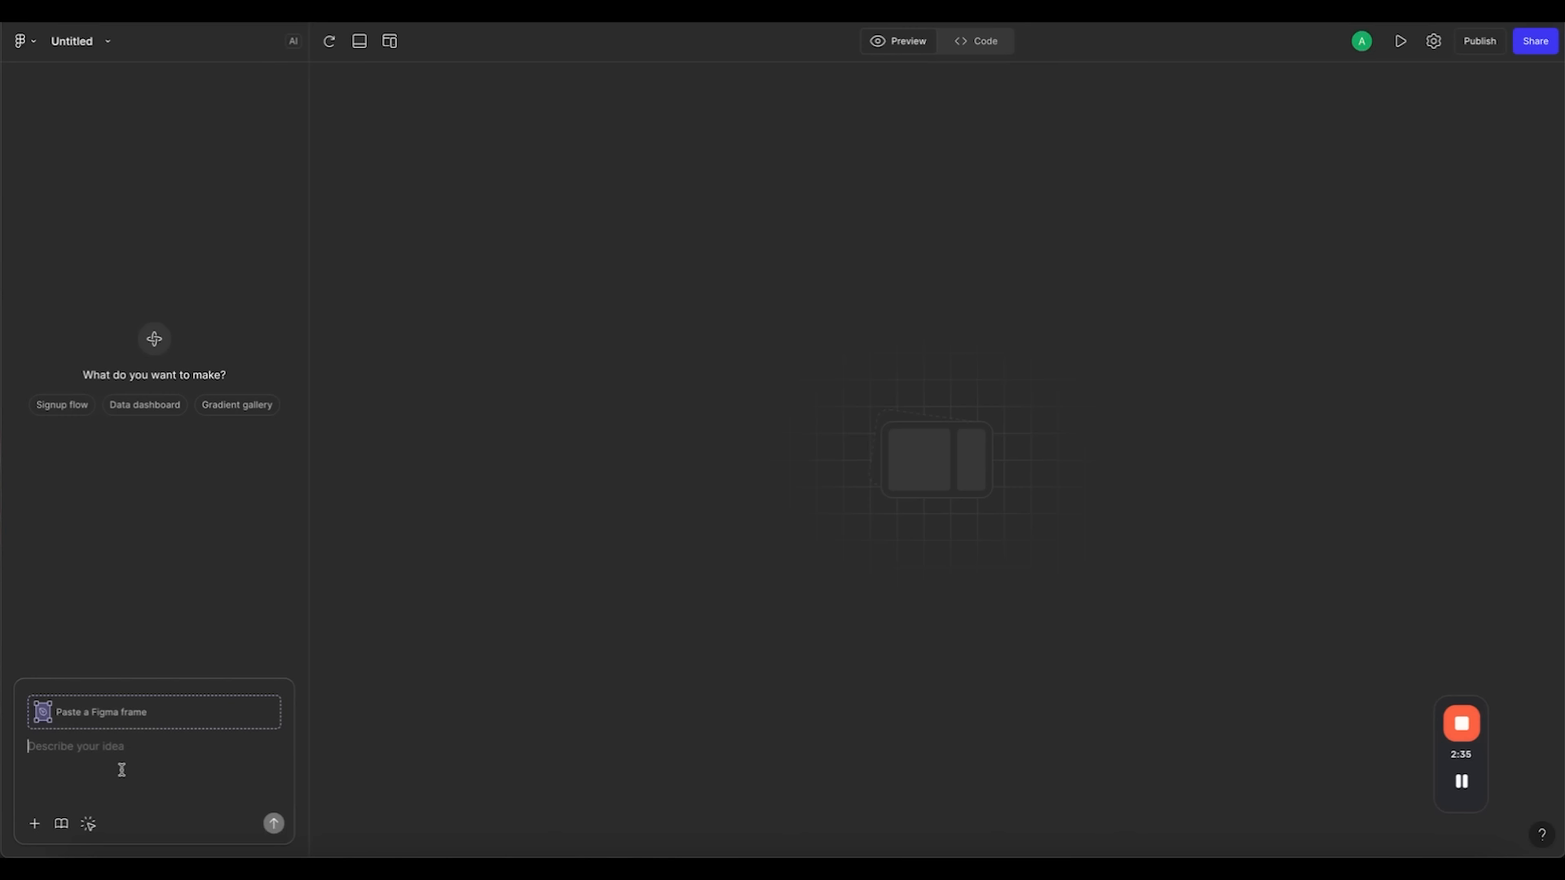
click(114, 754)
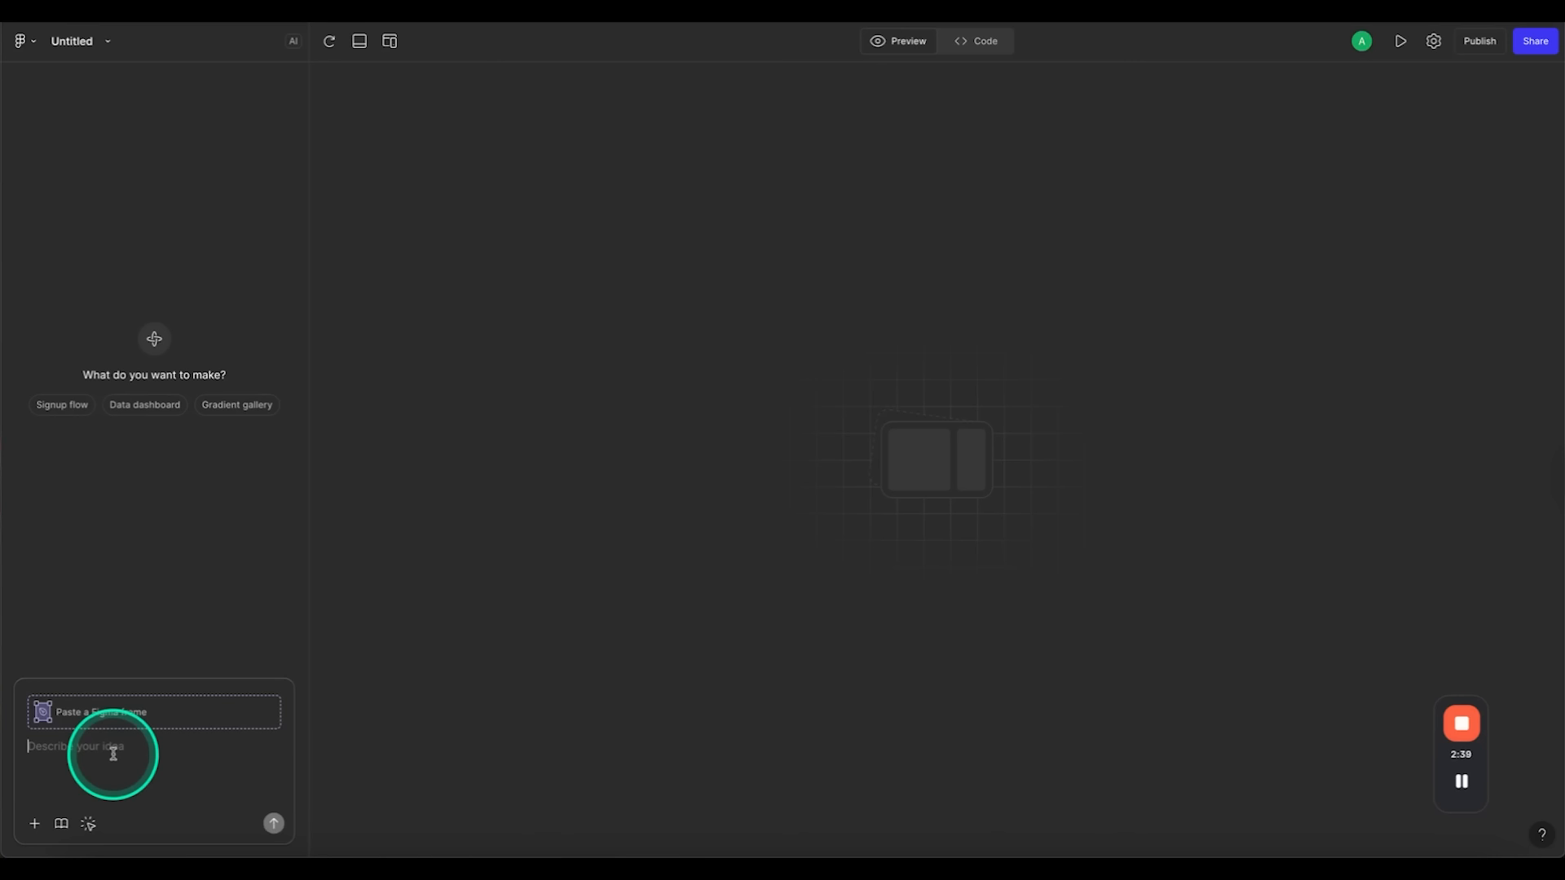
click(226, 720)
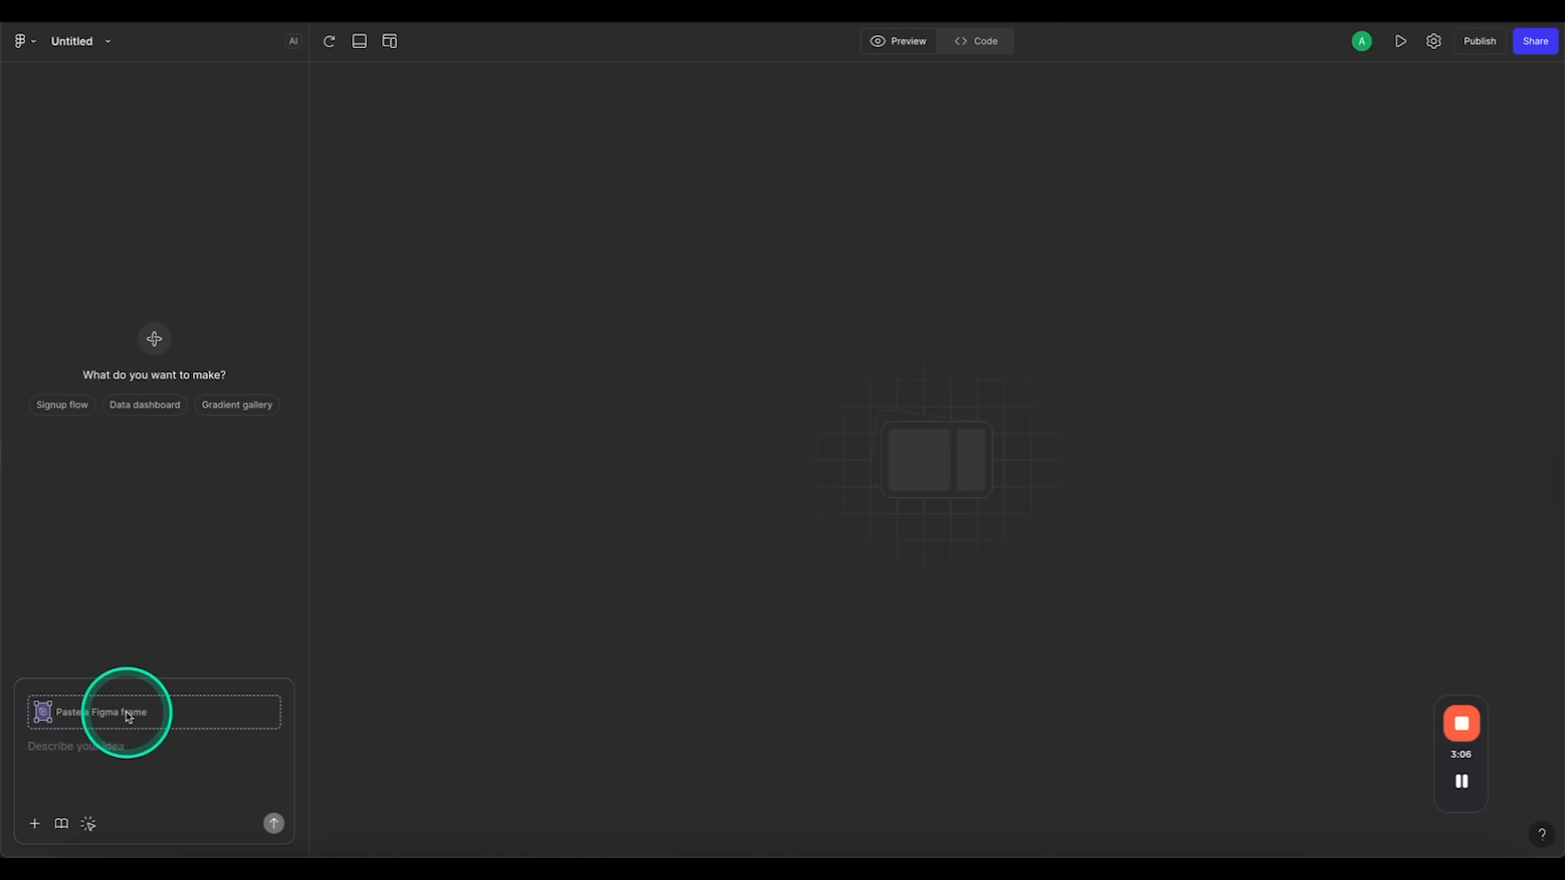
Step: Copy the Home page frame from the design file and paste it into the Figma Make prompt as an attachment
click(177, 2)
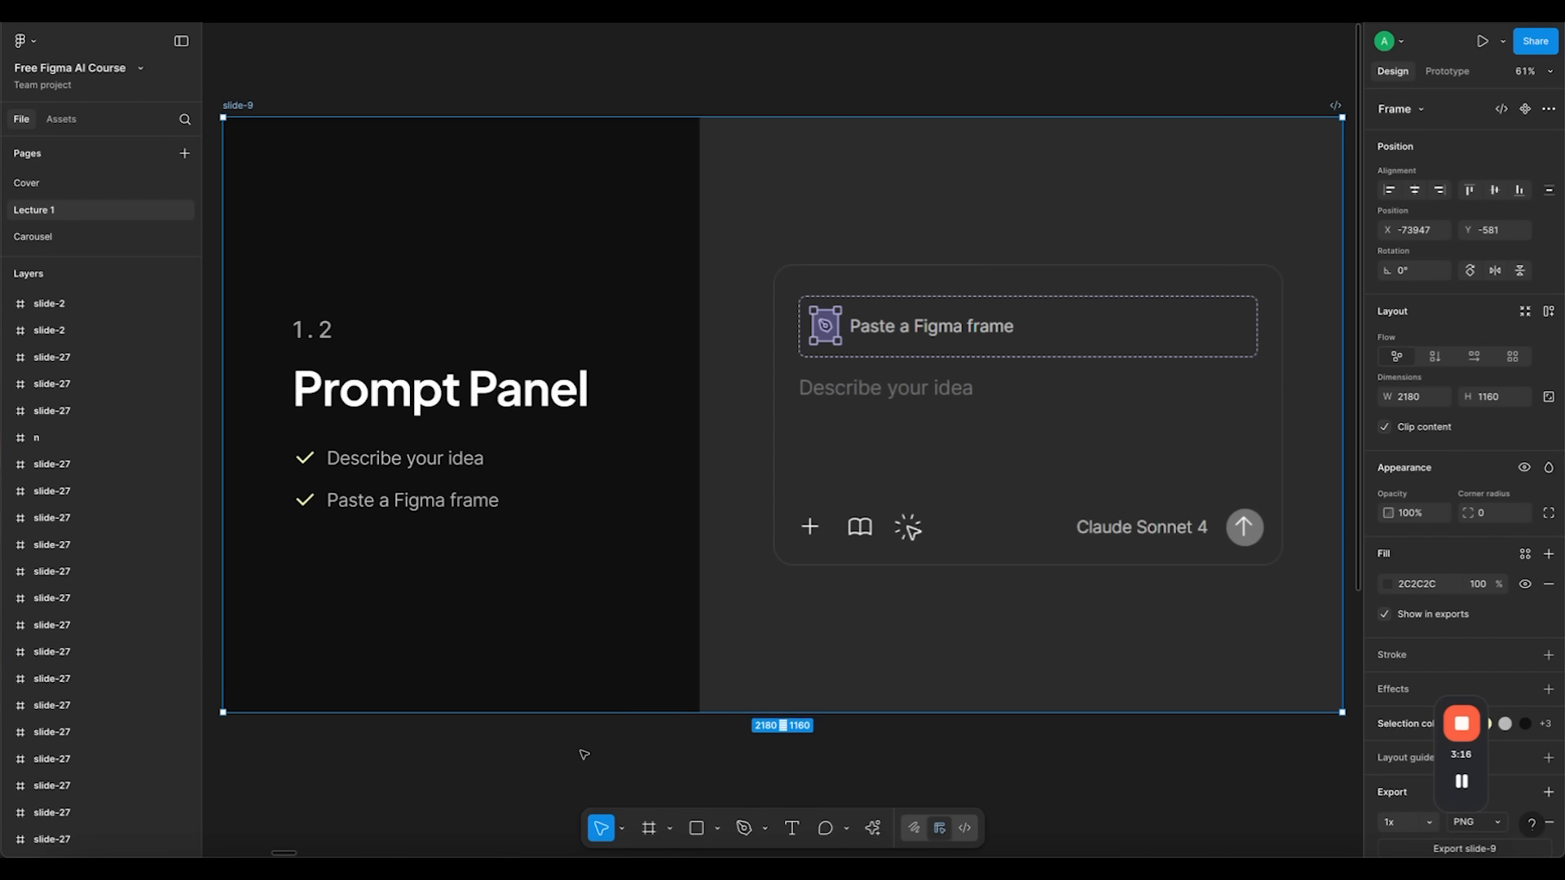
scroll(584, 755, down, 15)
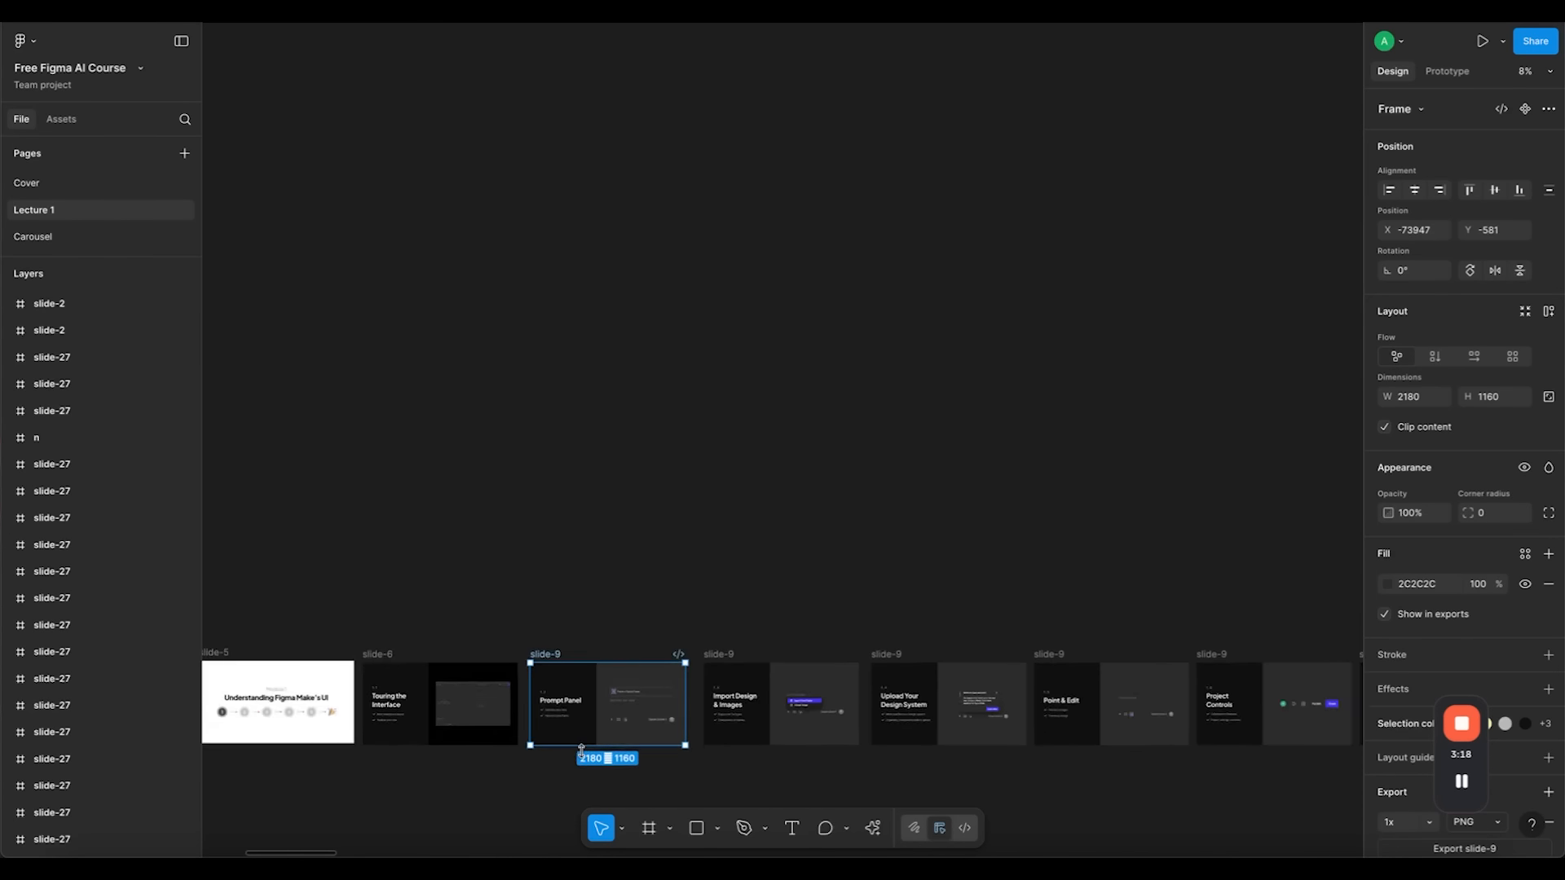
scroll(775, 447, up, 20)
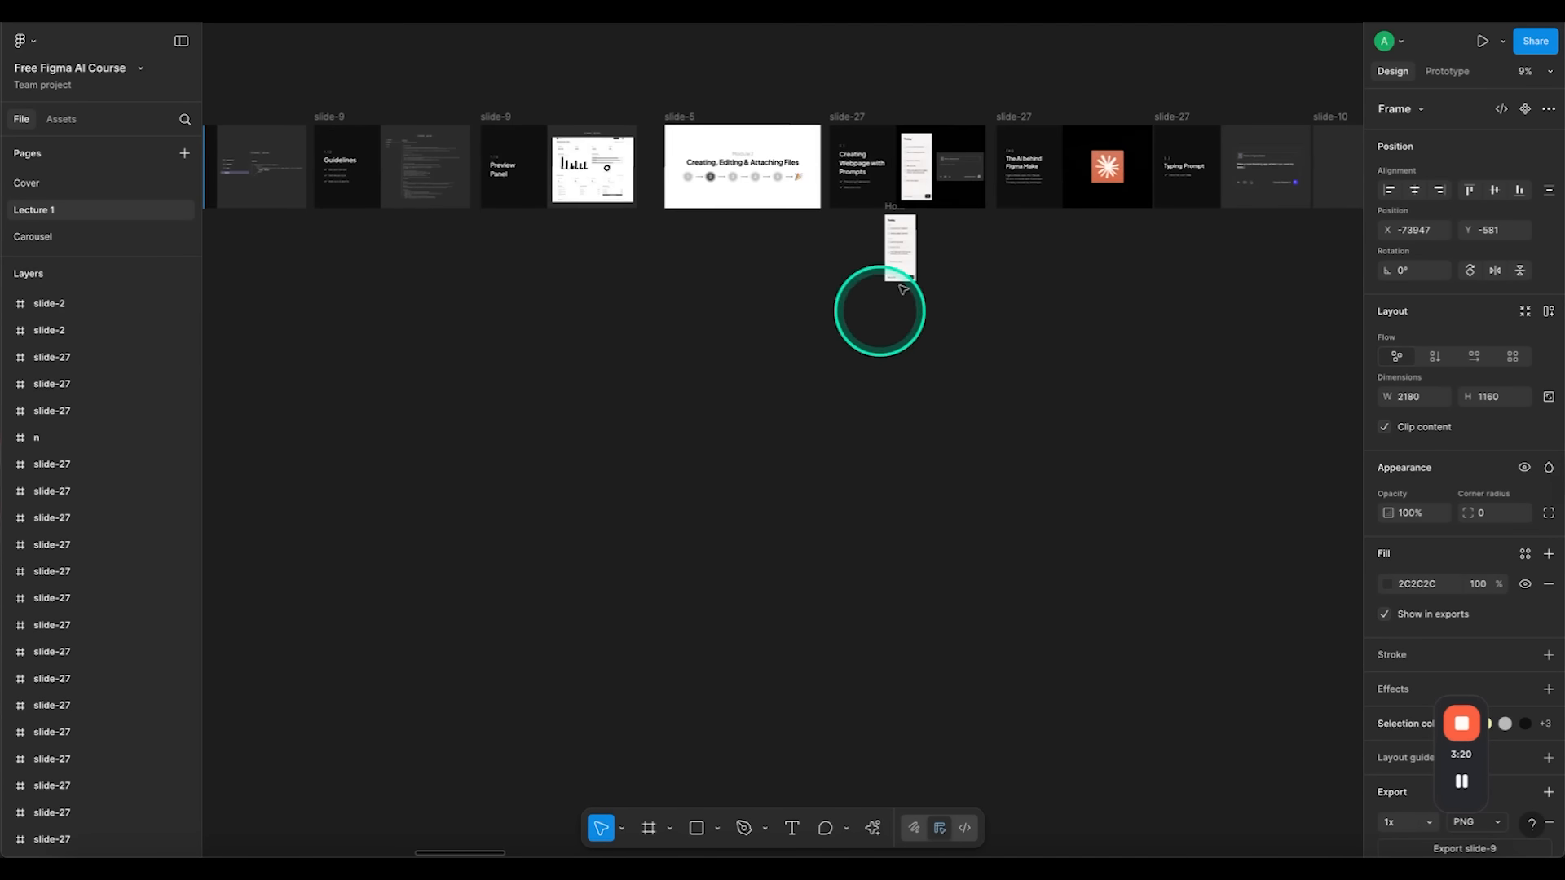
scroll(803, 244, down, 2)
scroll(734, 204, down, 3)
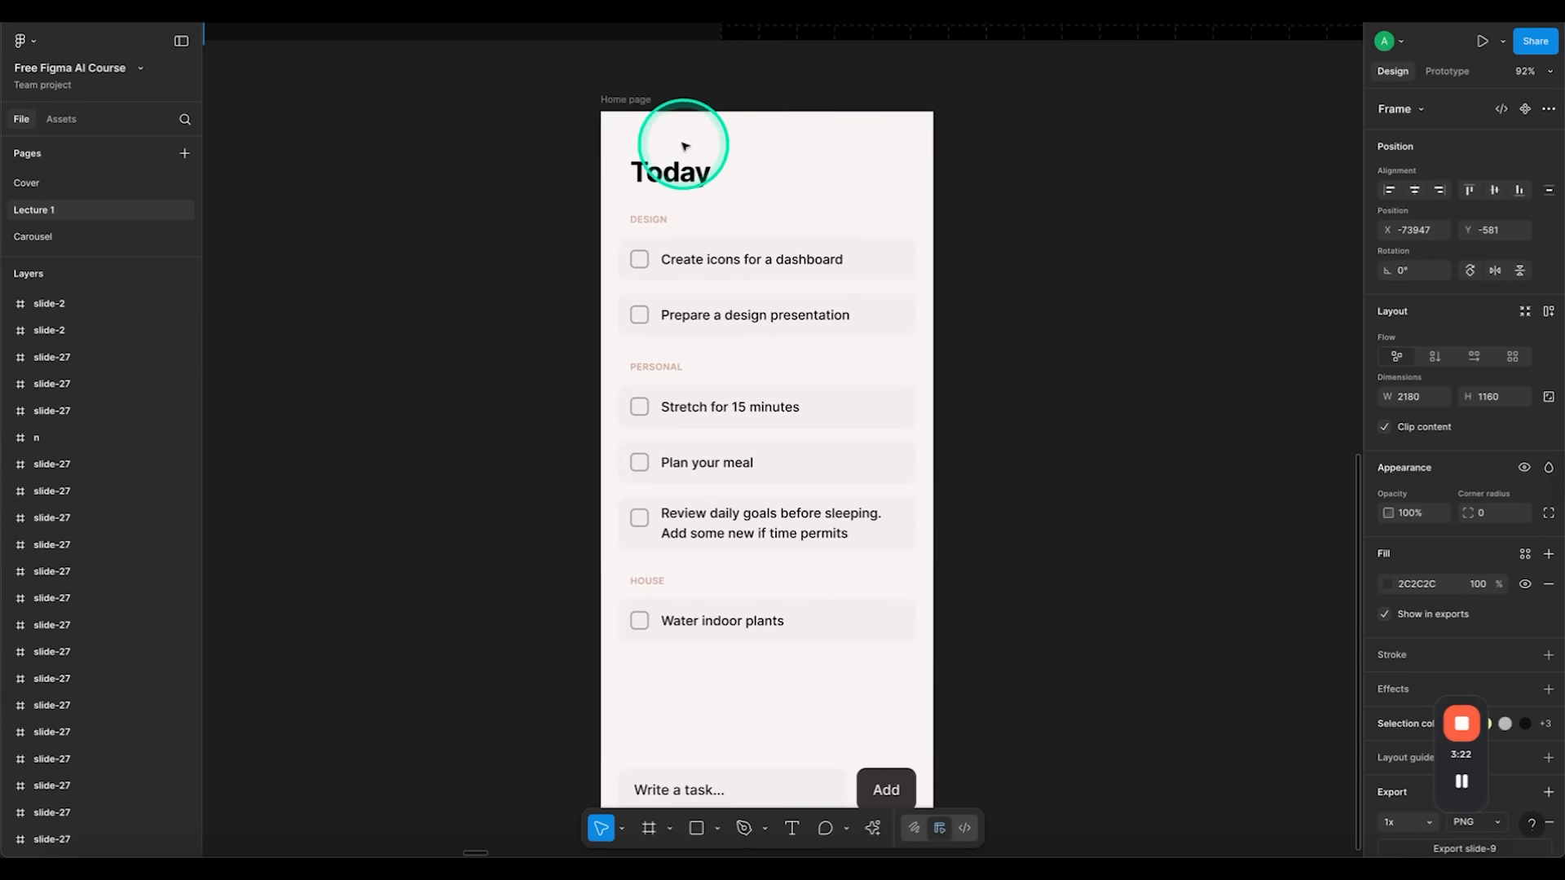
click(640, 99)
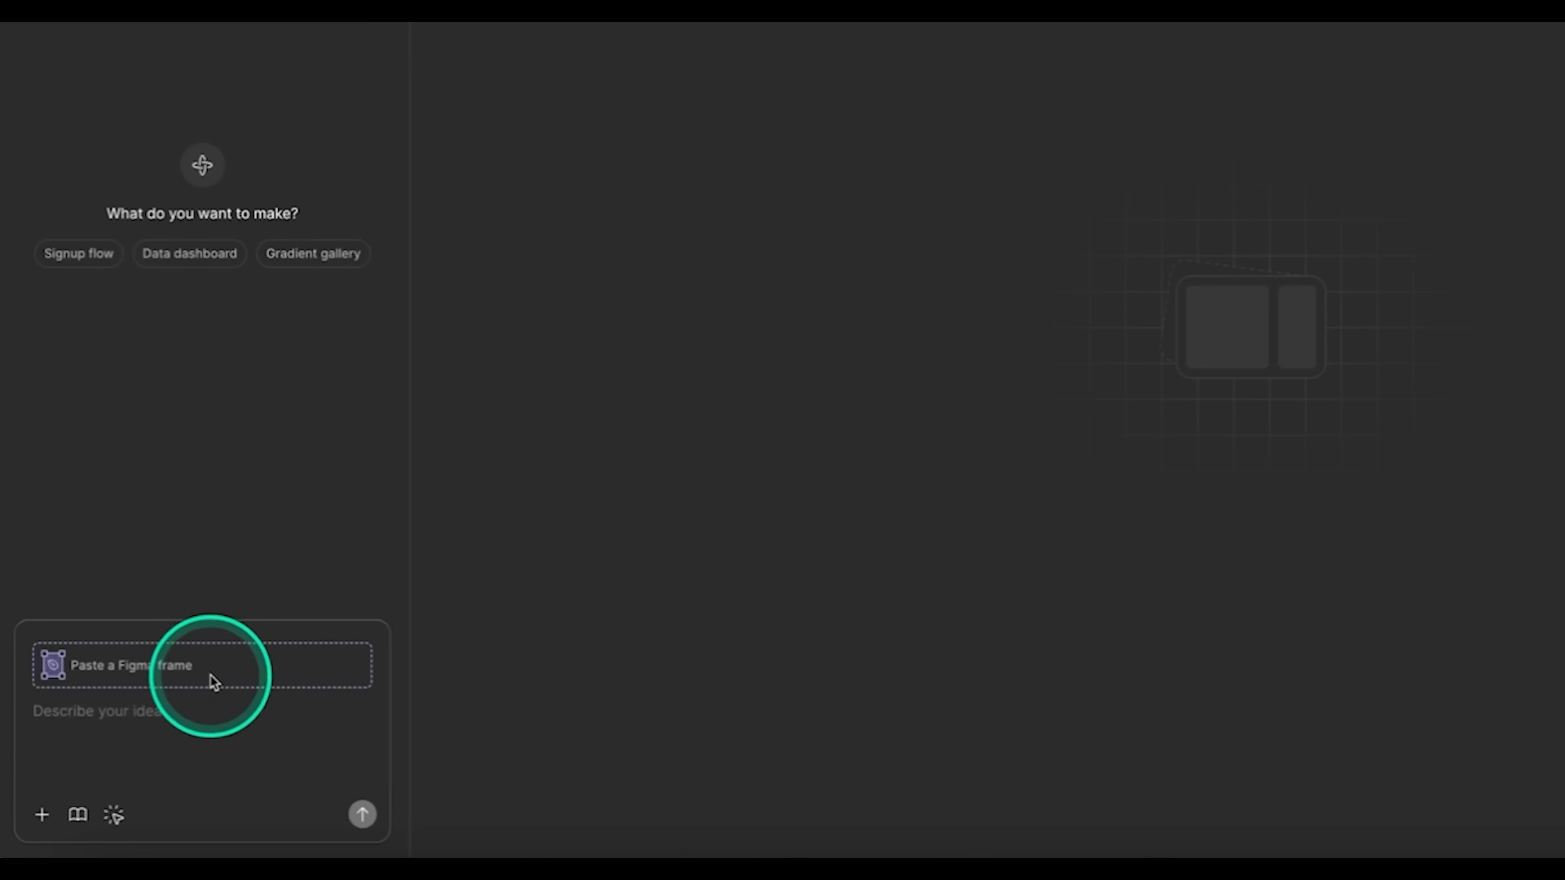
click(155, 709)
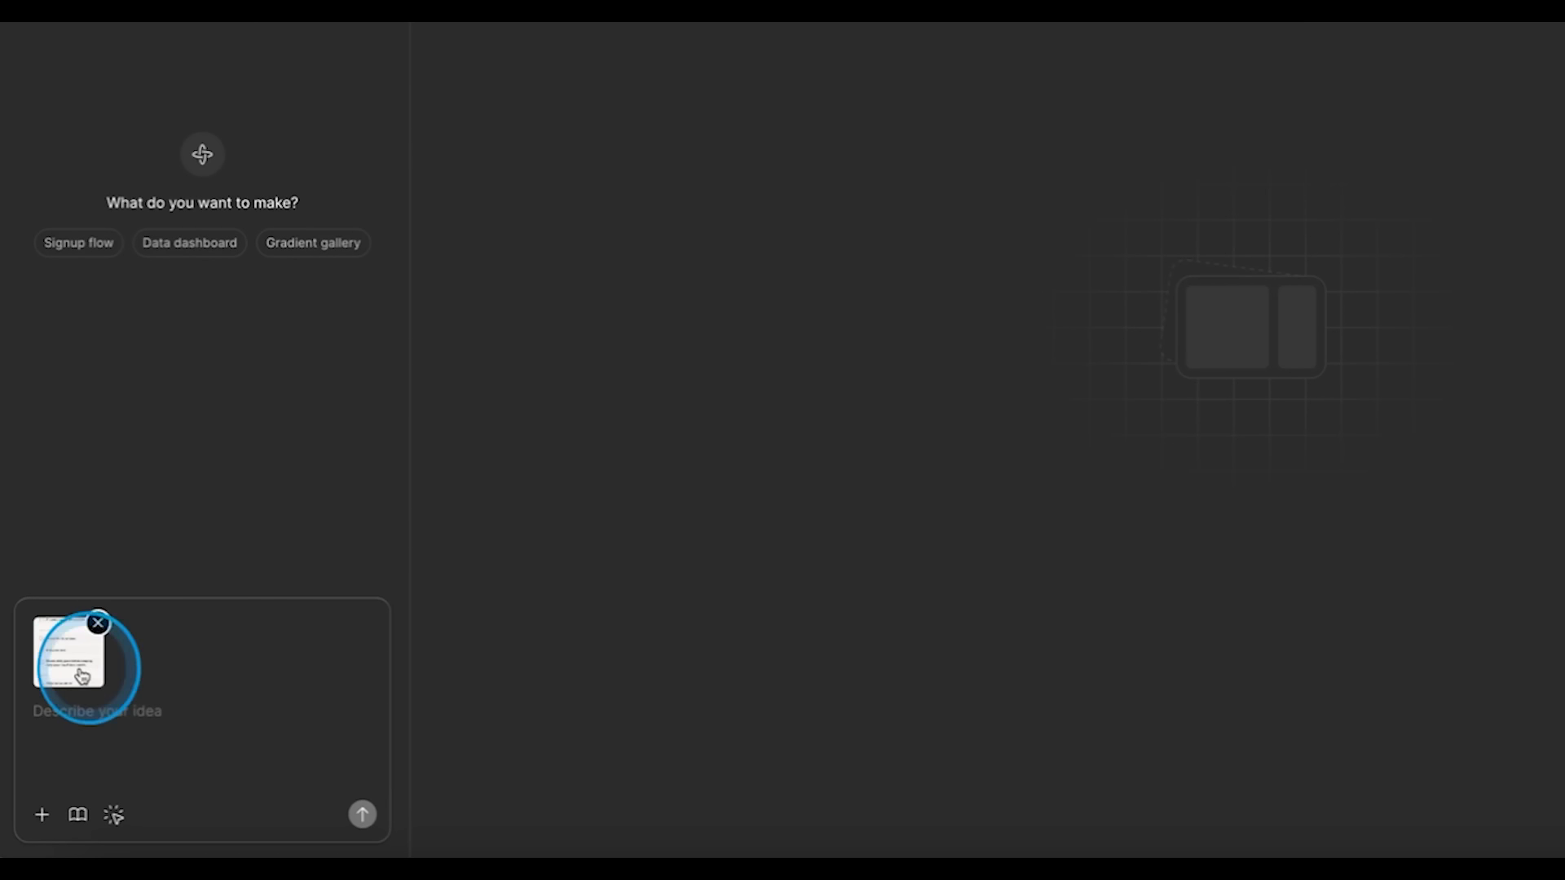
Step: Preview the attached frame, then send the prompt "make this into an app"
click(81, 676)
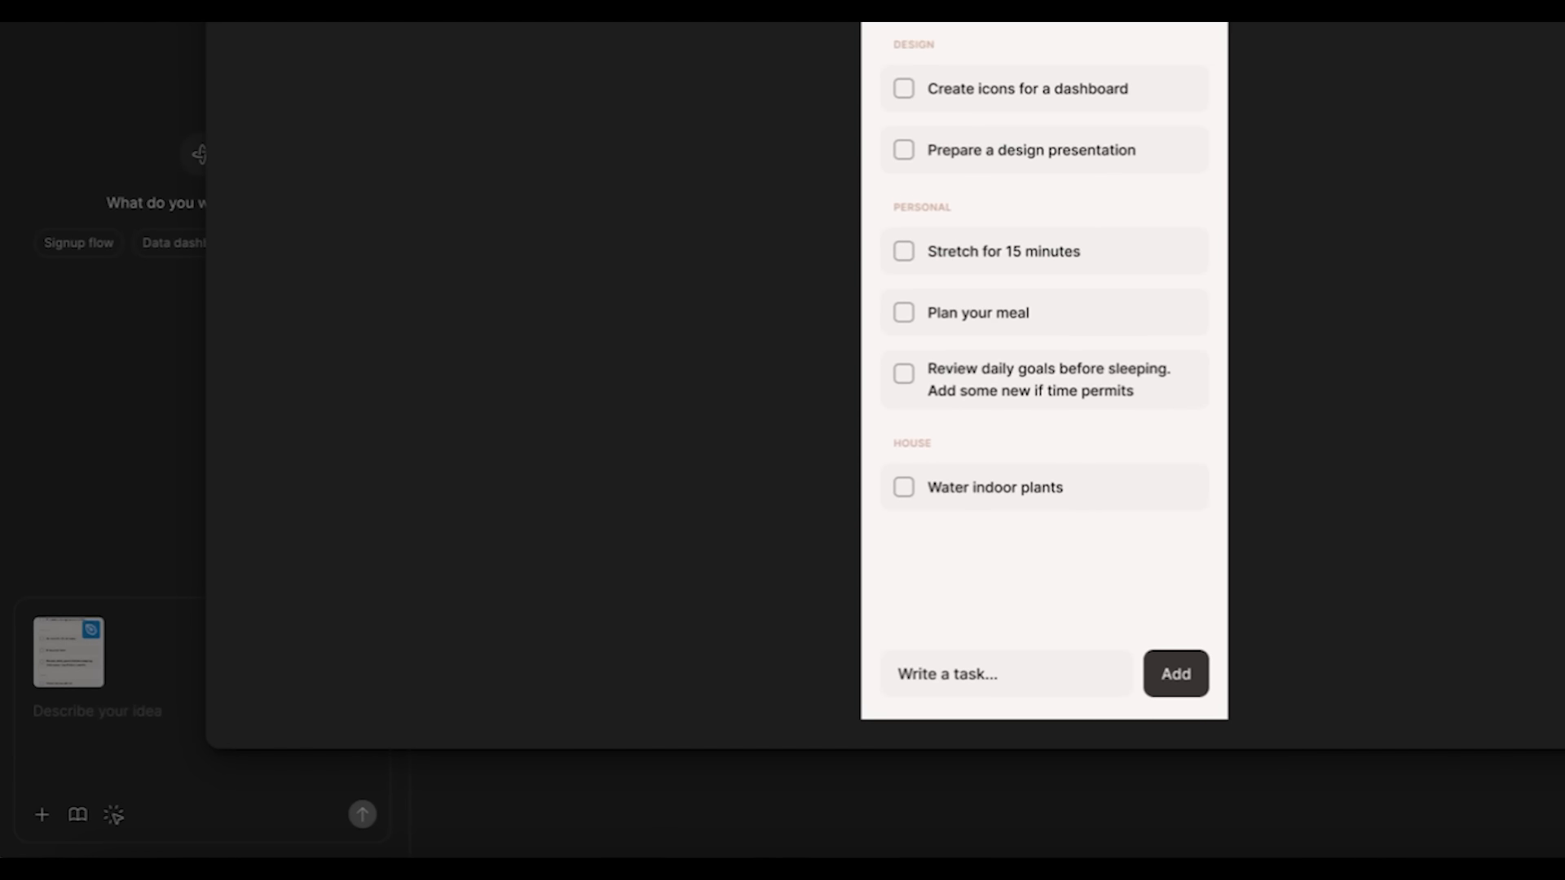
key(Escape)
click(97, 725)
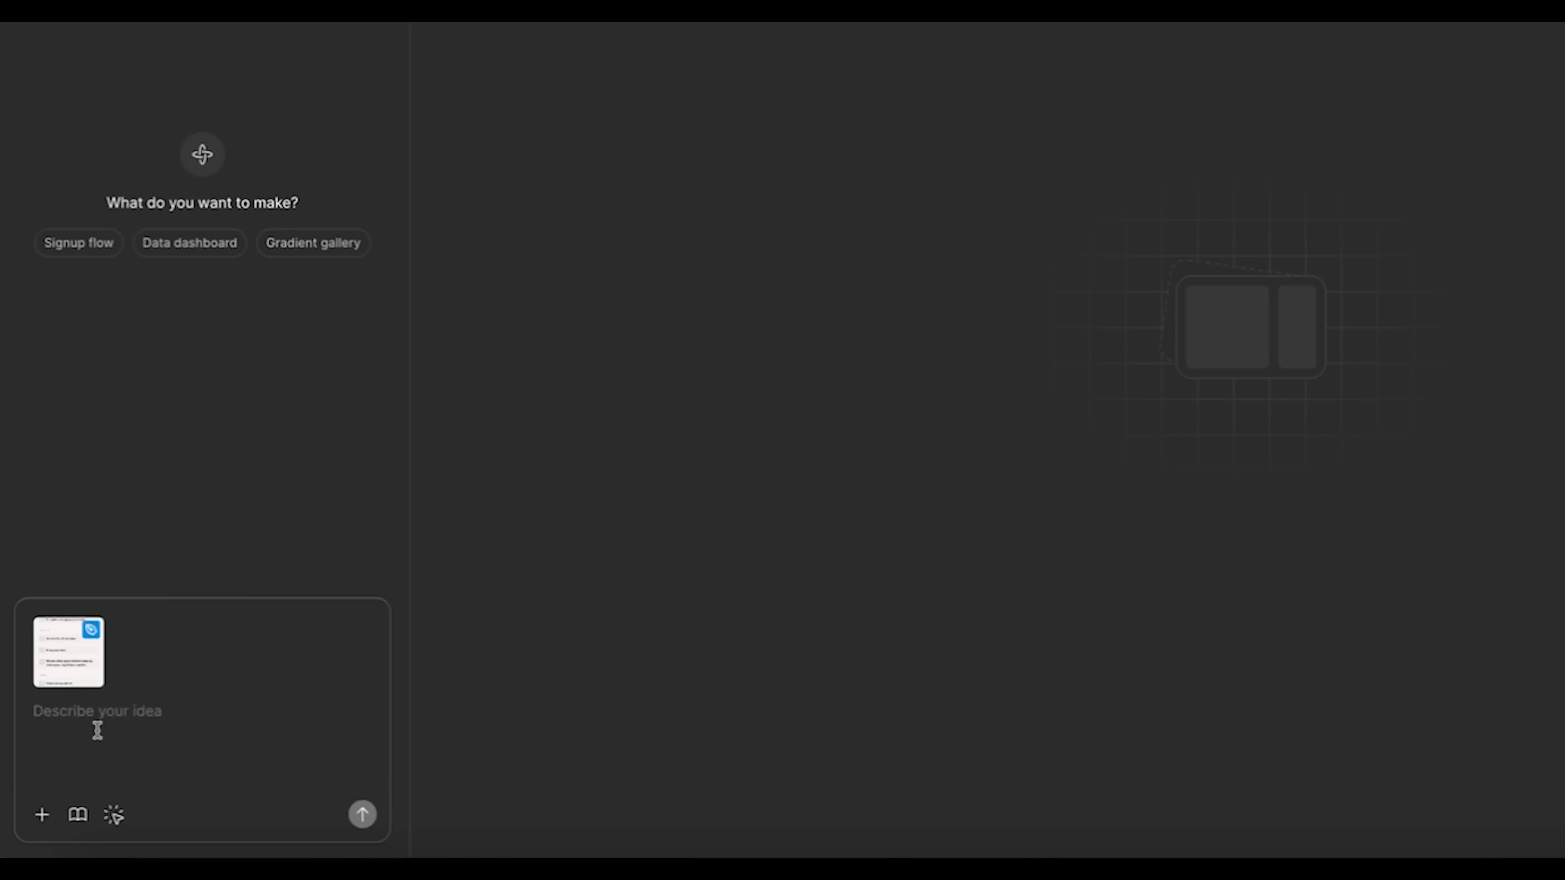
text(make this into an app)
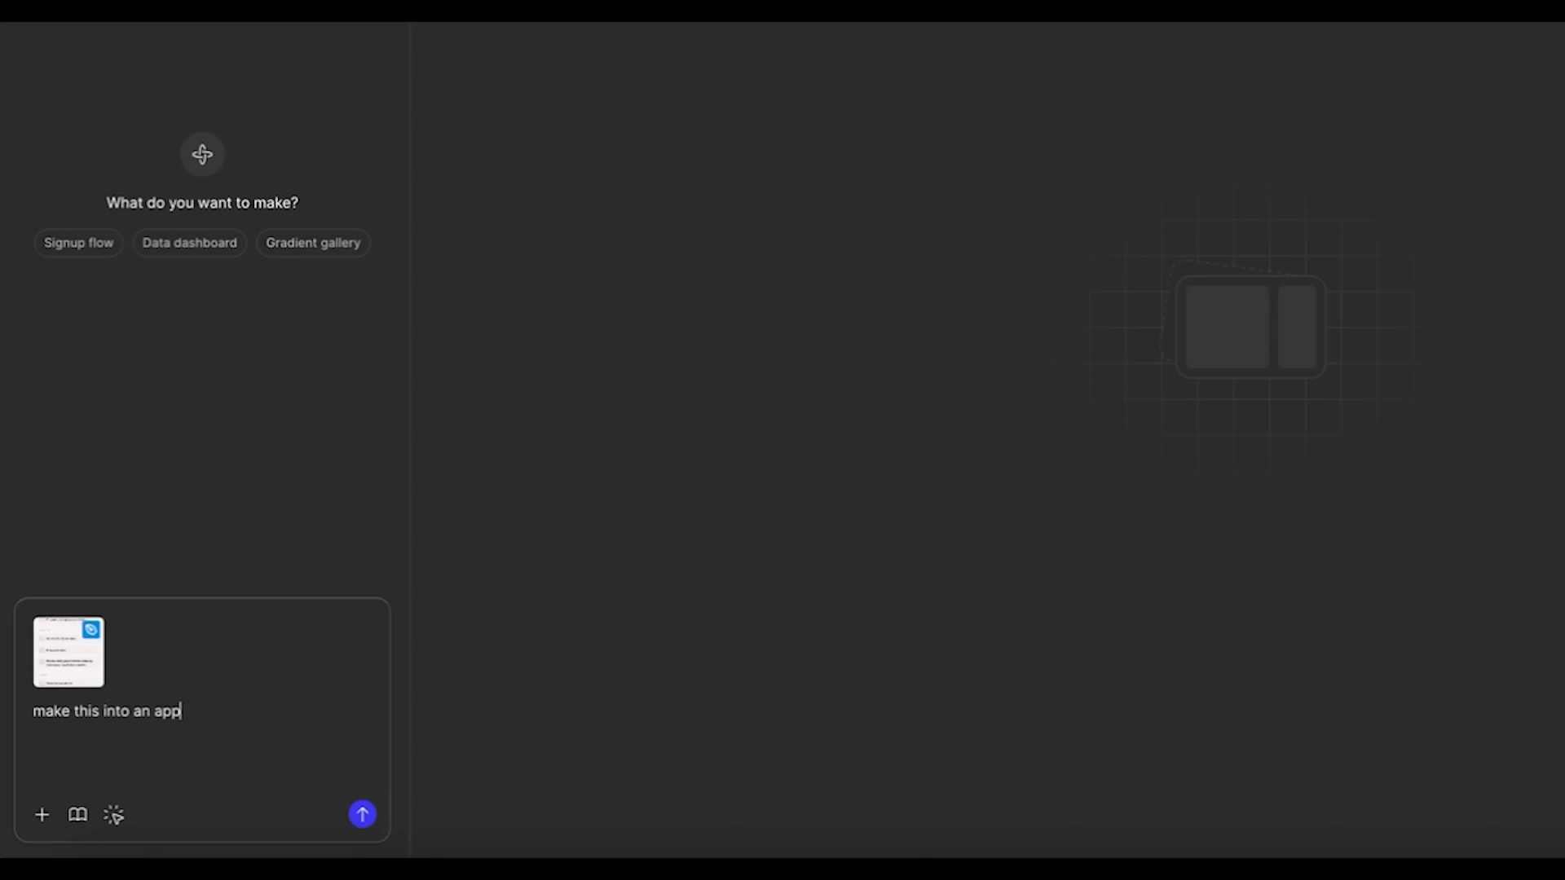
key(Return)
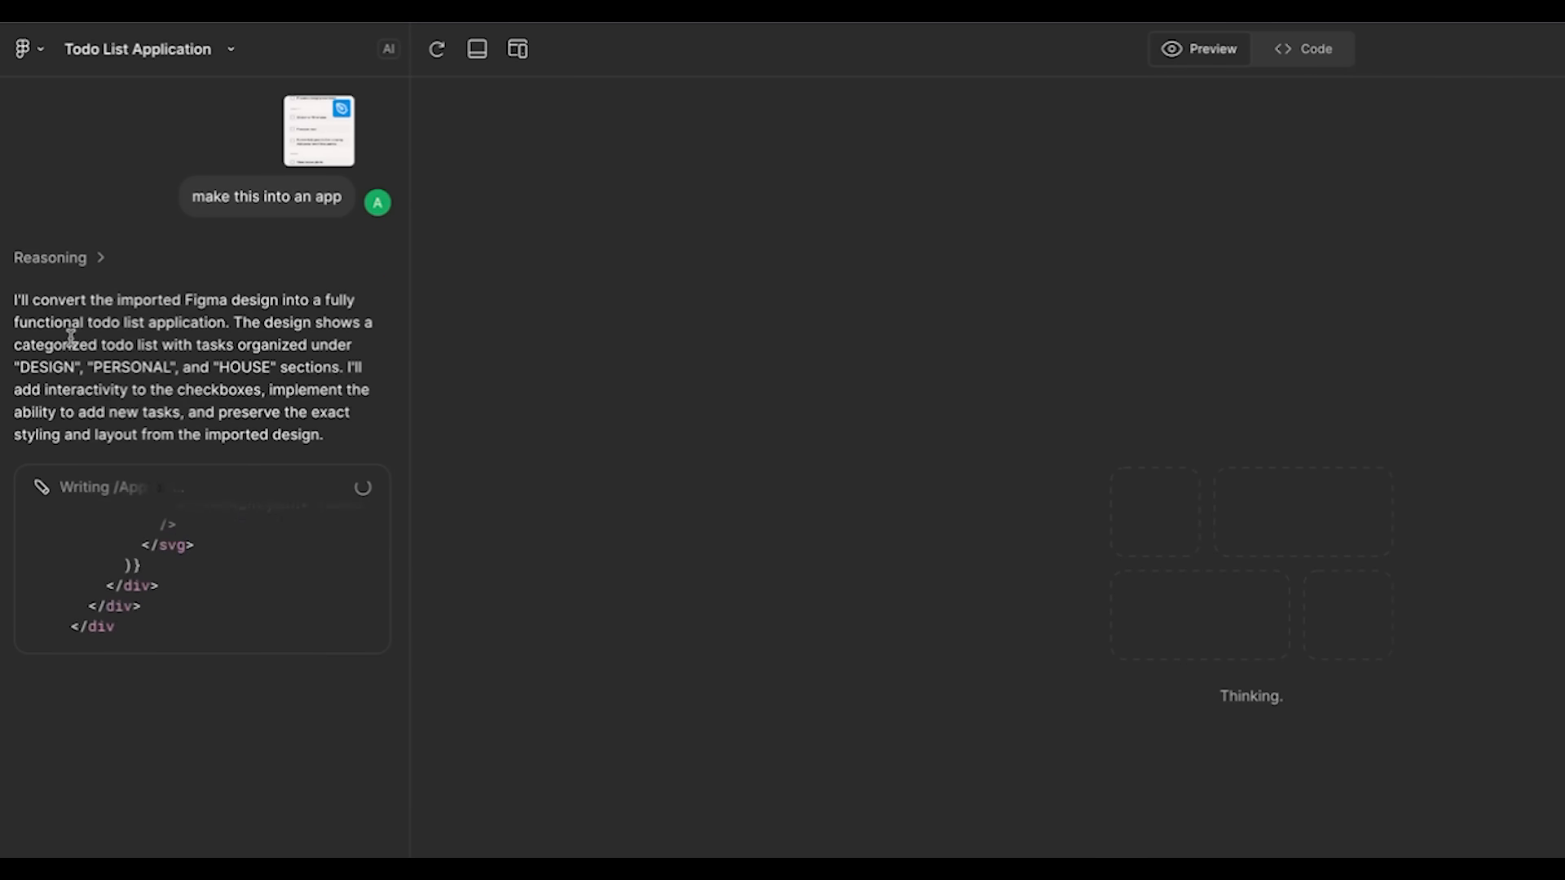
click(244, 175)
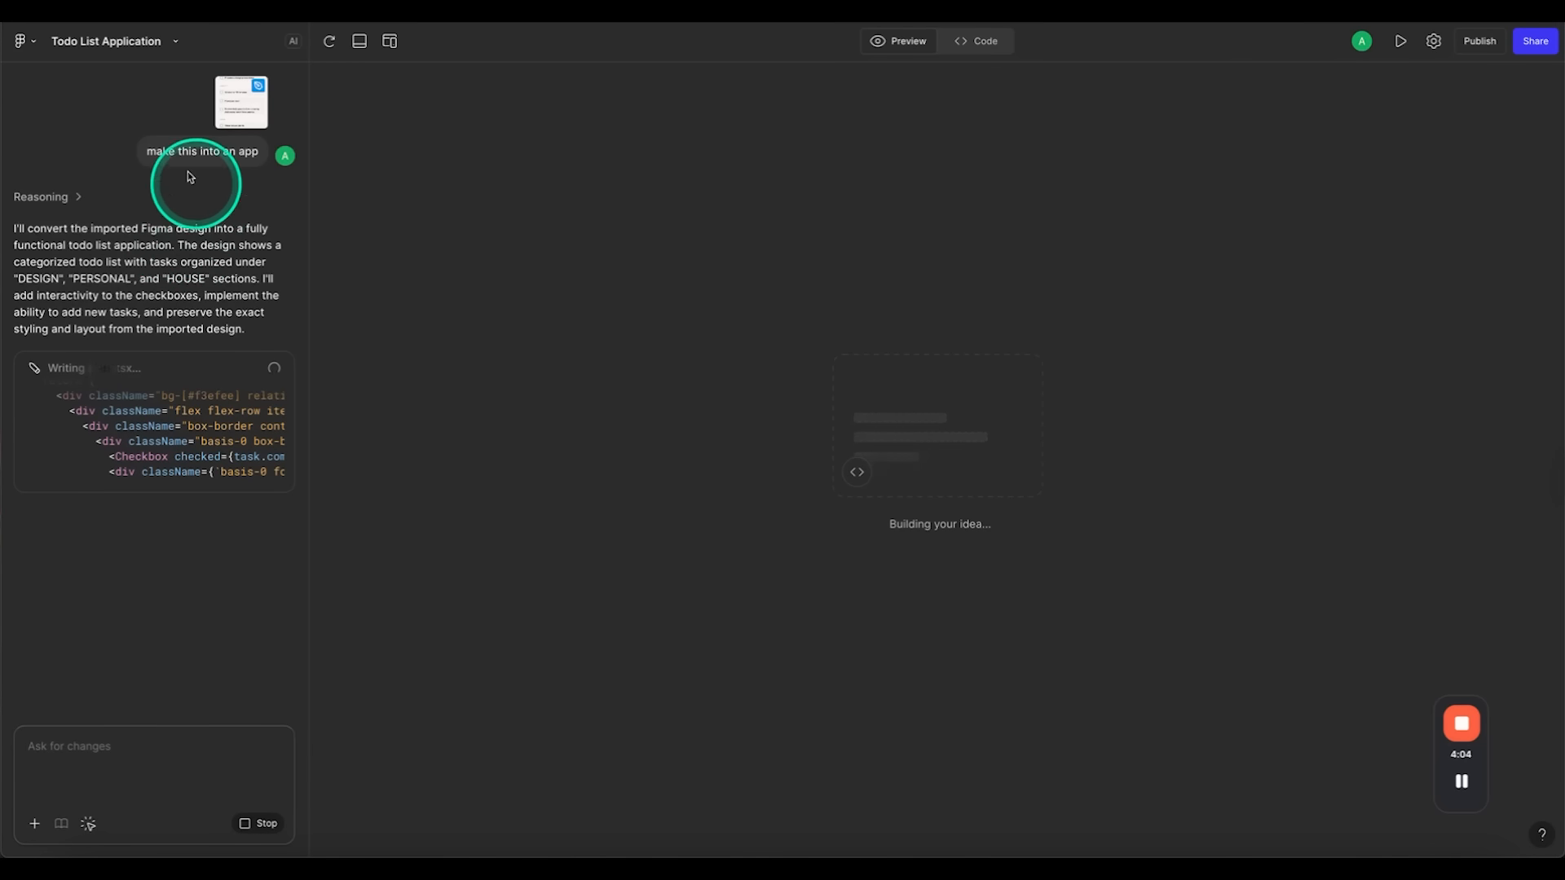
drag(188, 176, 242, 186)
click(156, 278)
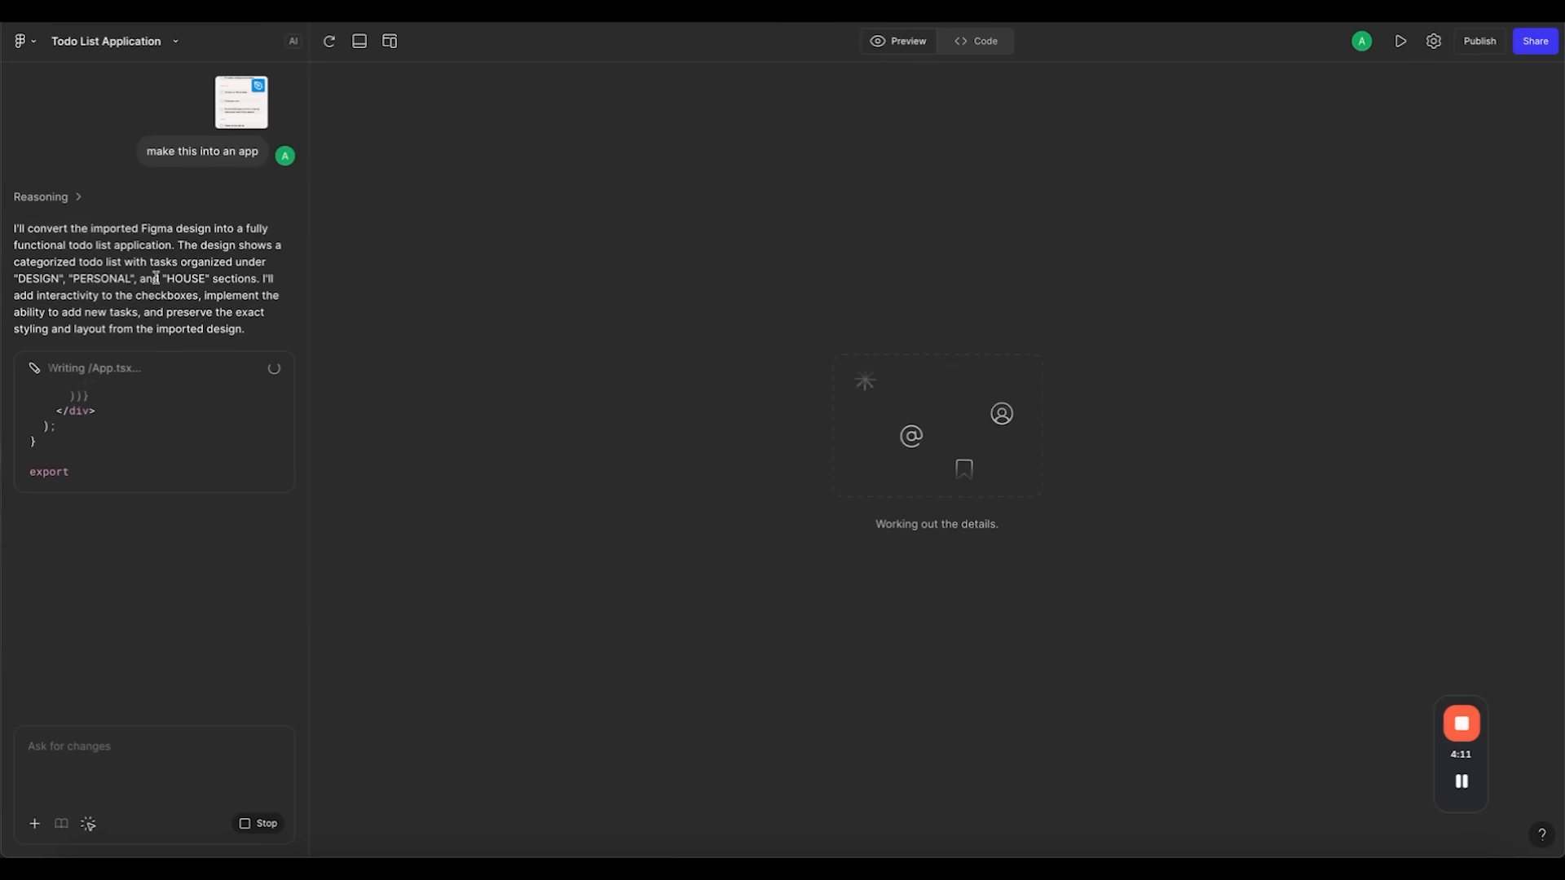
click(493, 310)
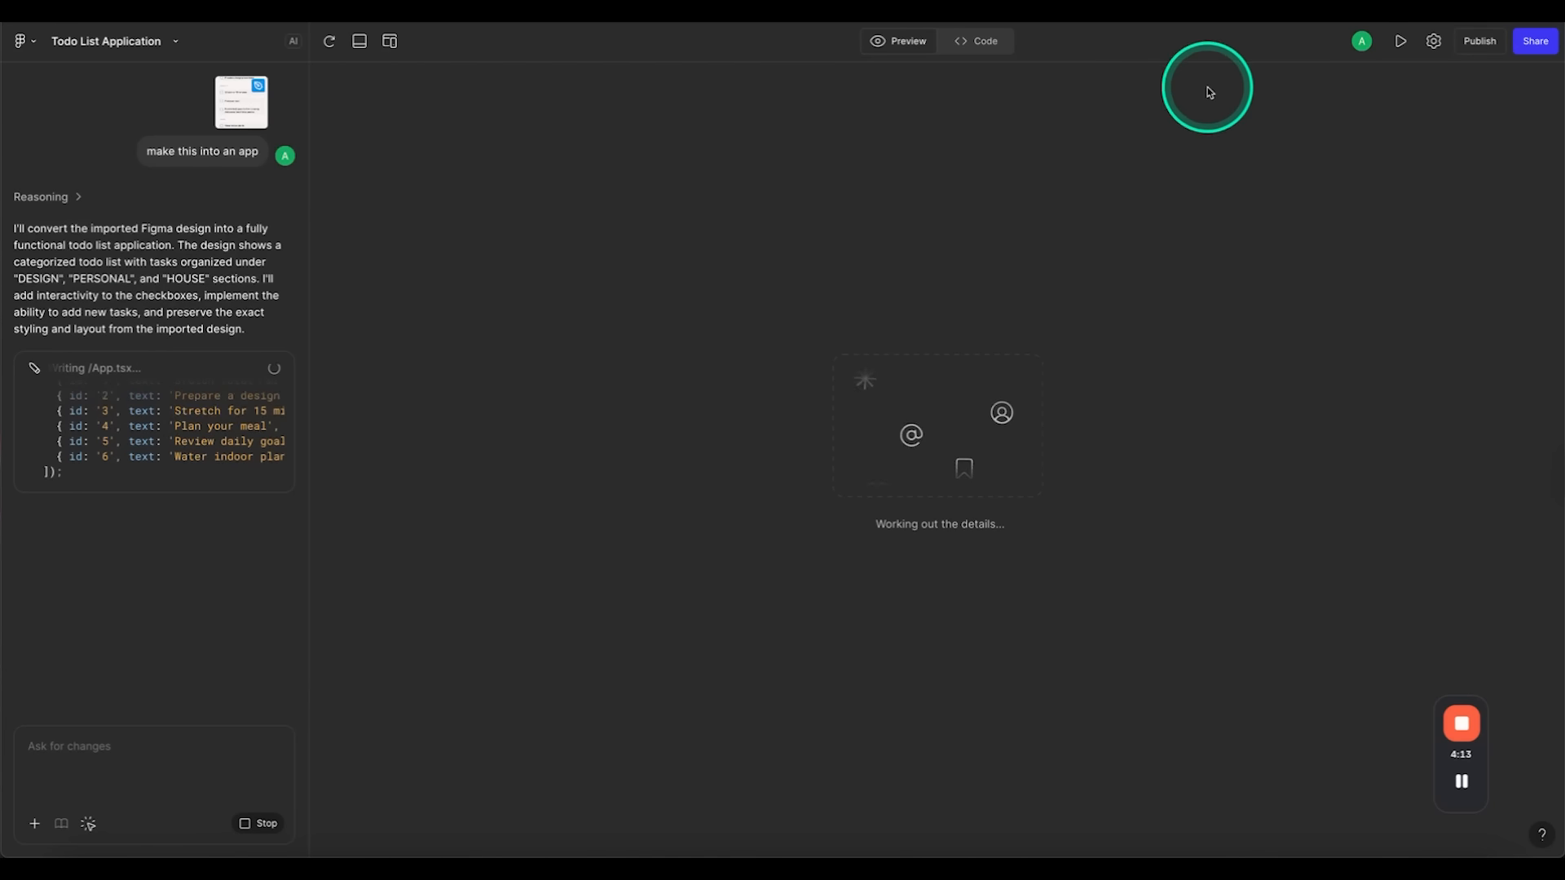
click(989, 45)
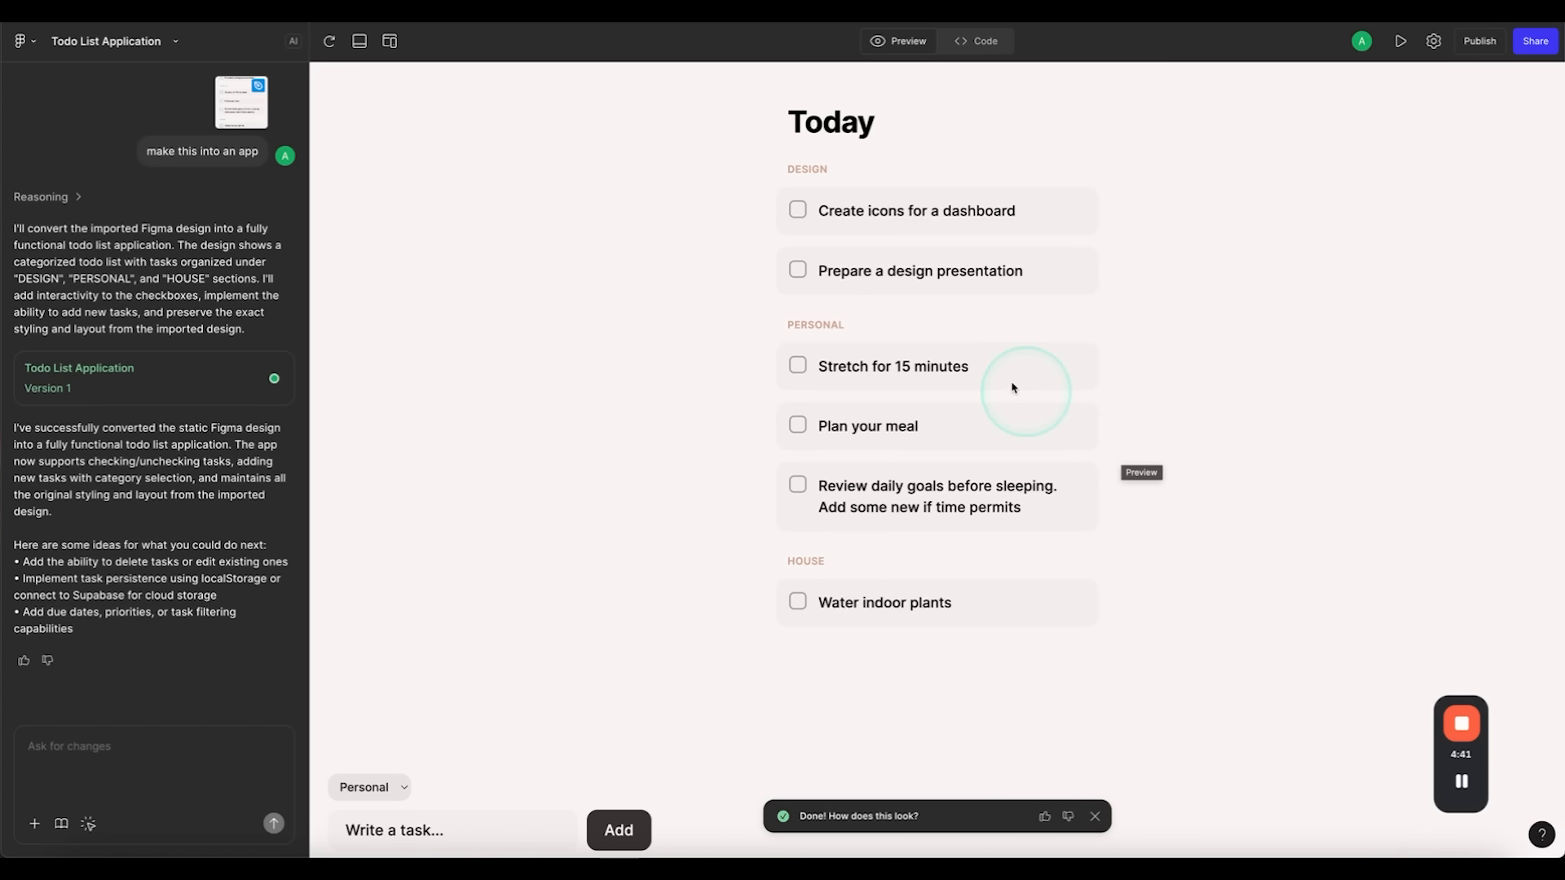
Step: Check off the first four tasks in the generated app preview to test the checkboxes
click(797, 210)
click(797, 270)
click(798, 366)
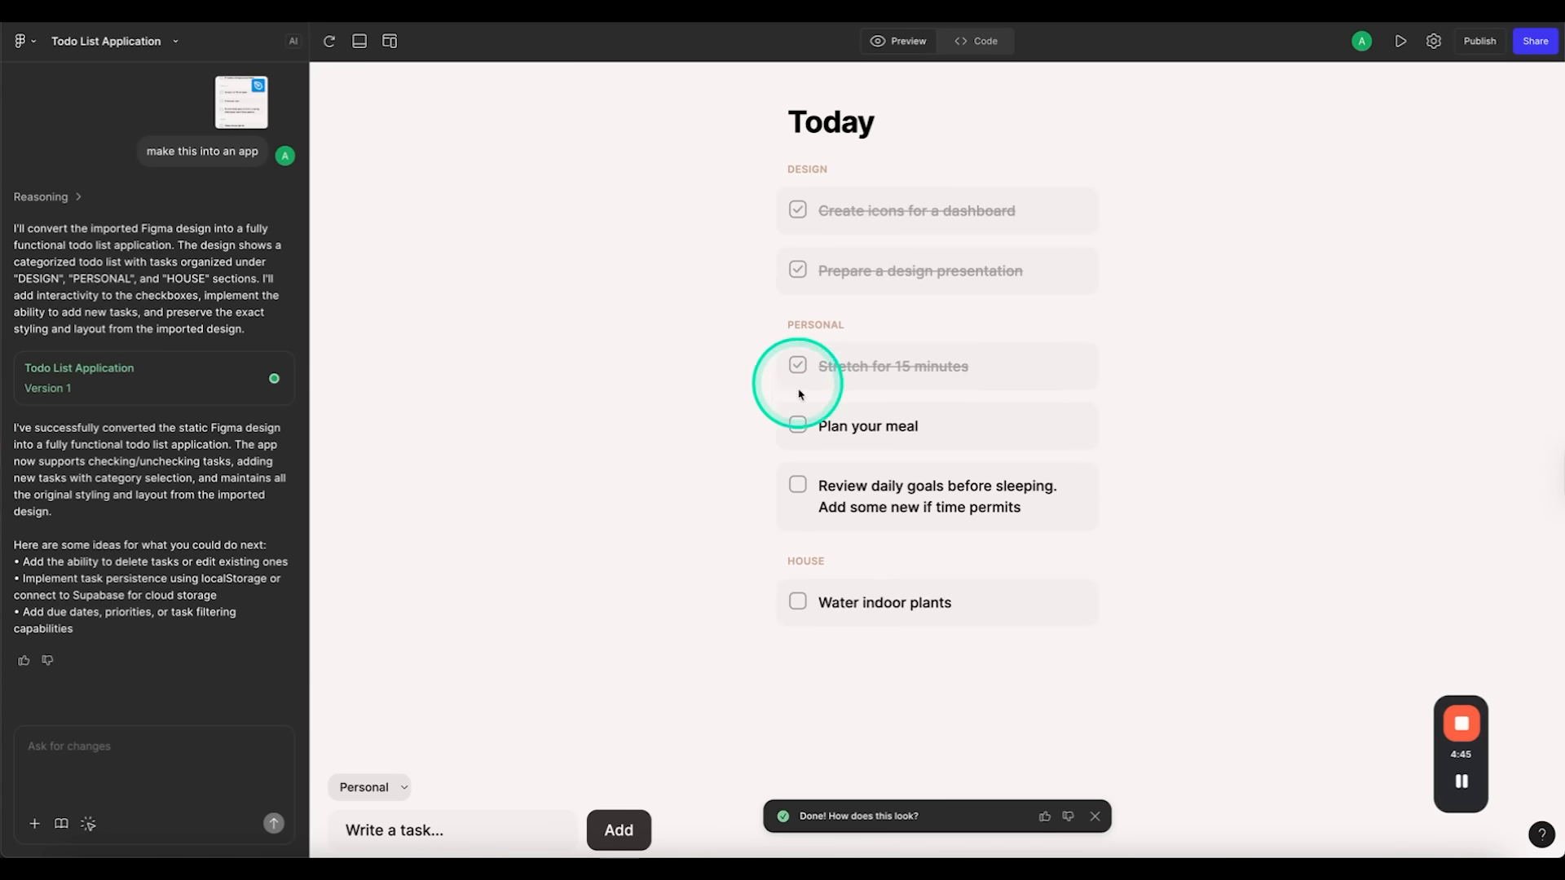
click(798, 425)
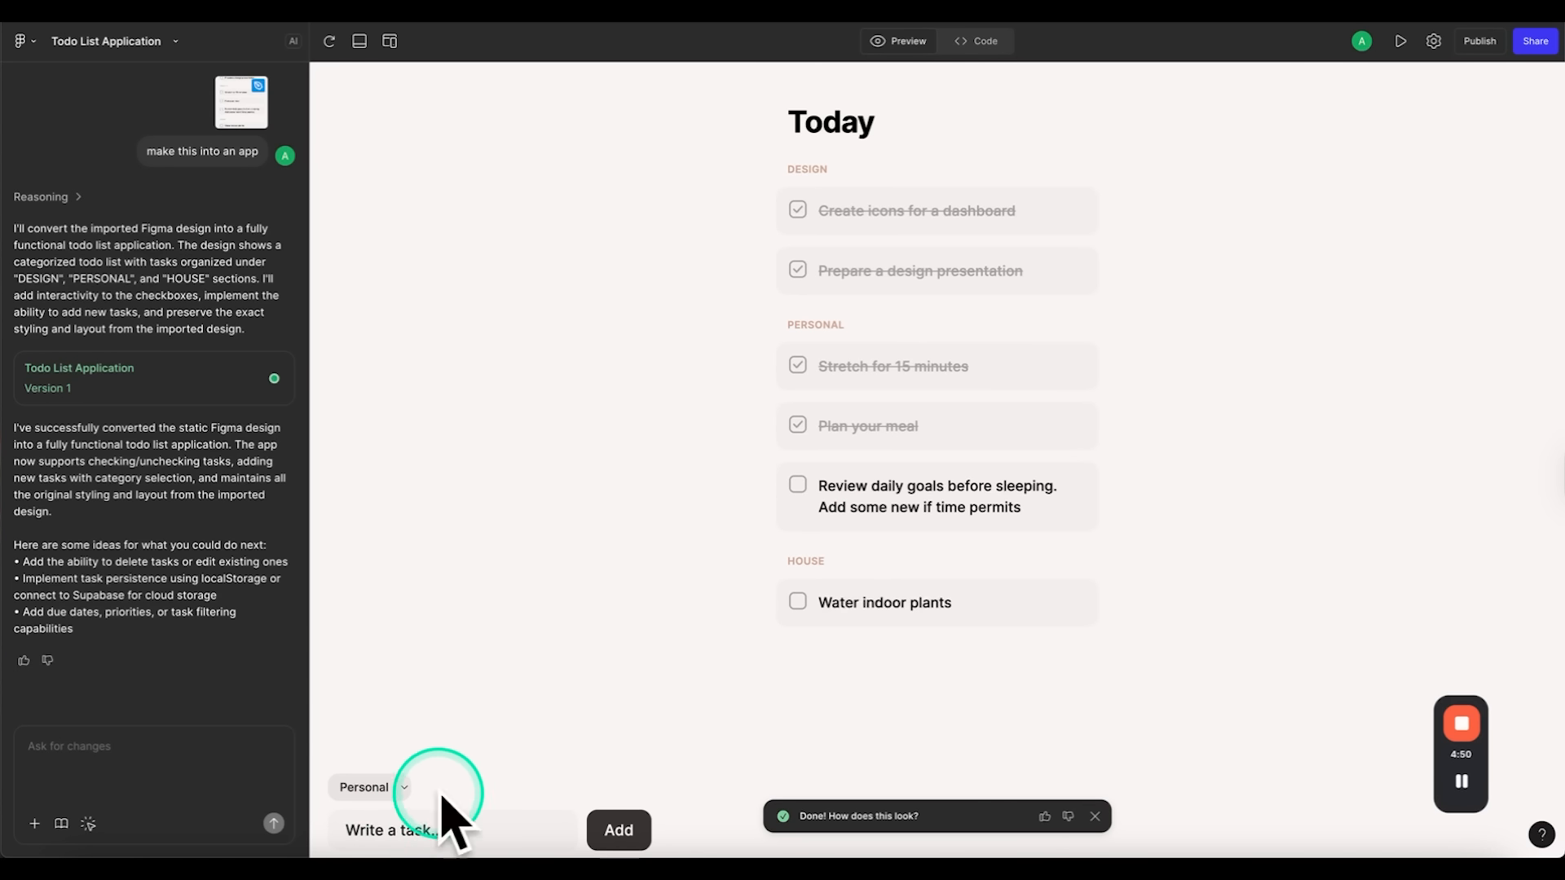
click(147, 749)
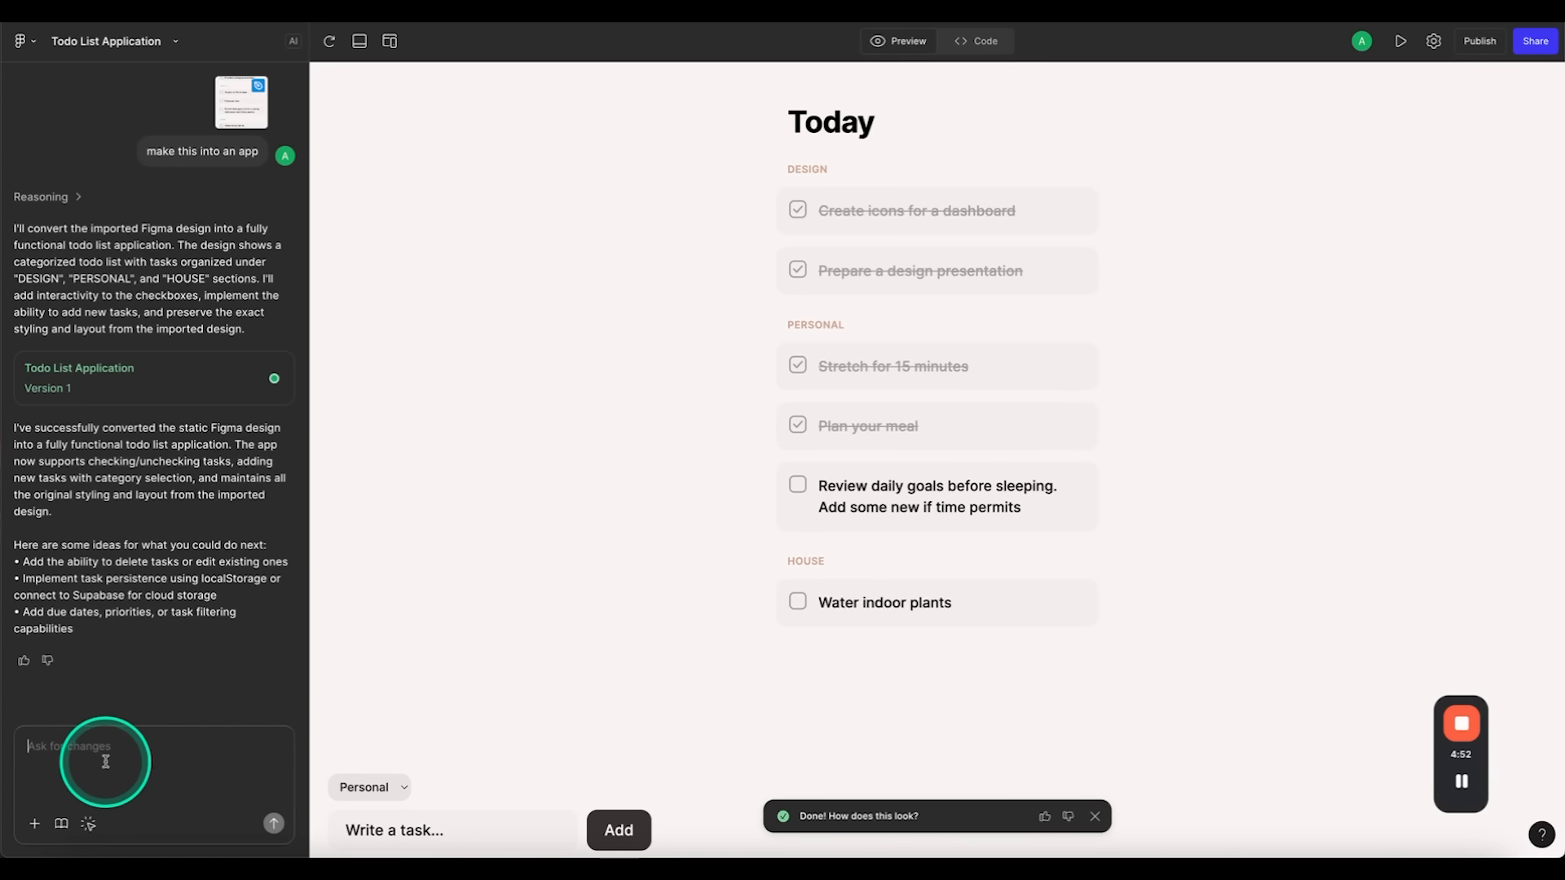
Step: Return to the design file and zoom to the "Import Design & Images" slide
click(139, 4)
scroll(699, 397, down, 10)
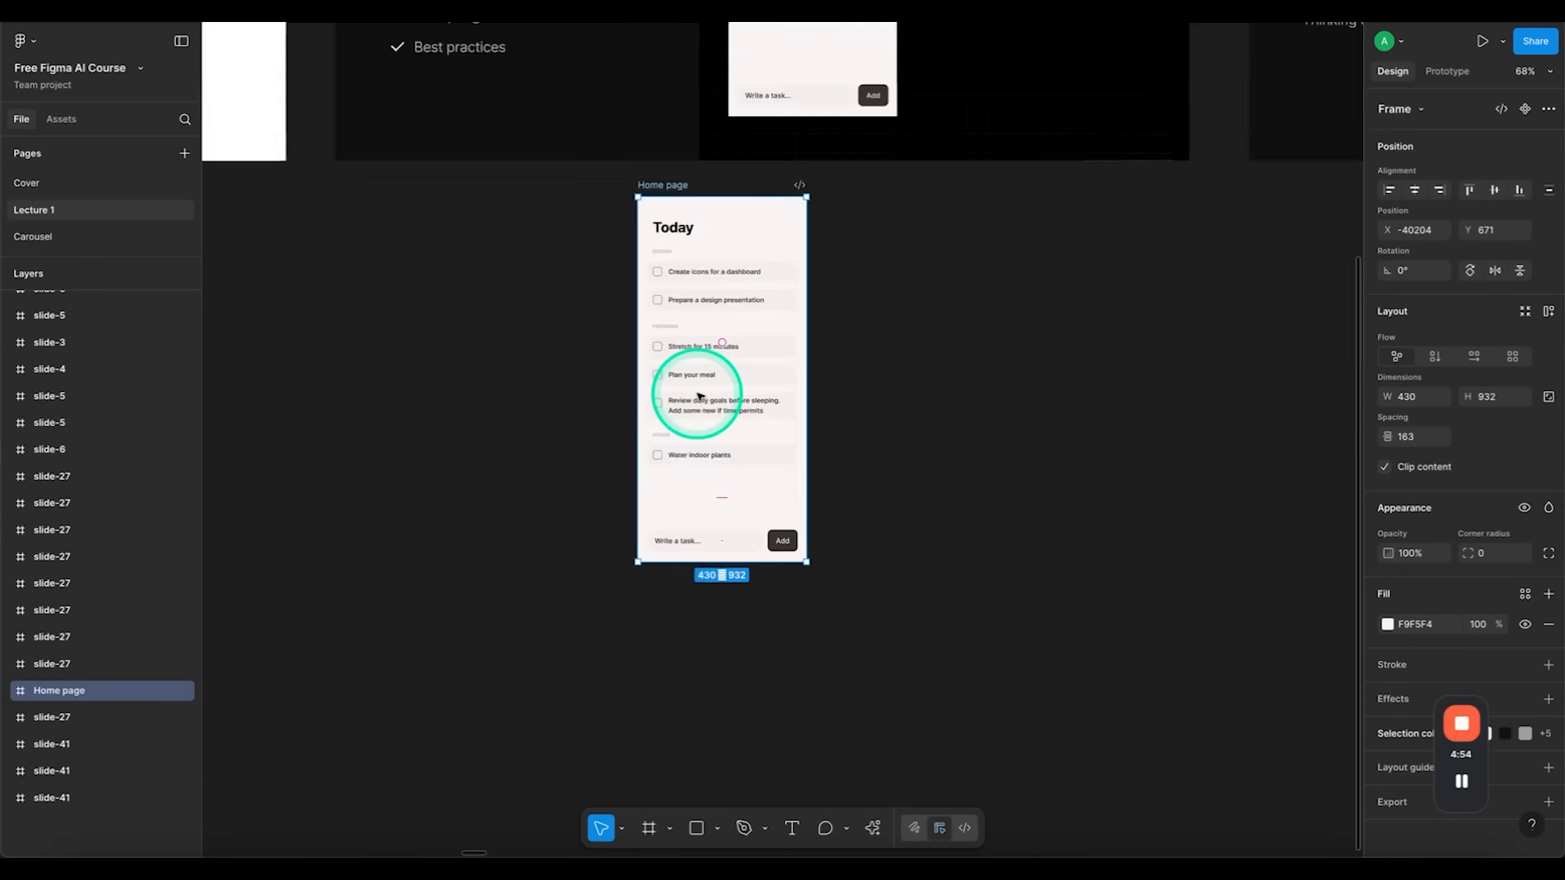
scroll(698, 396, left, 15)
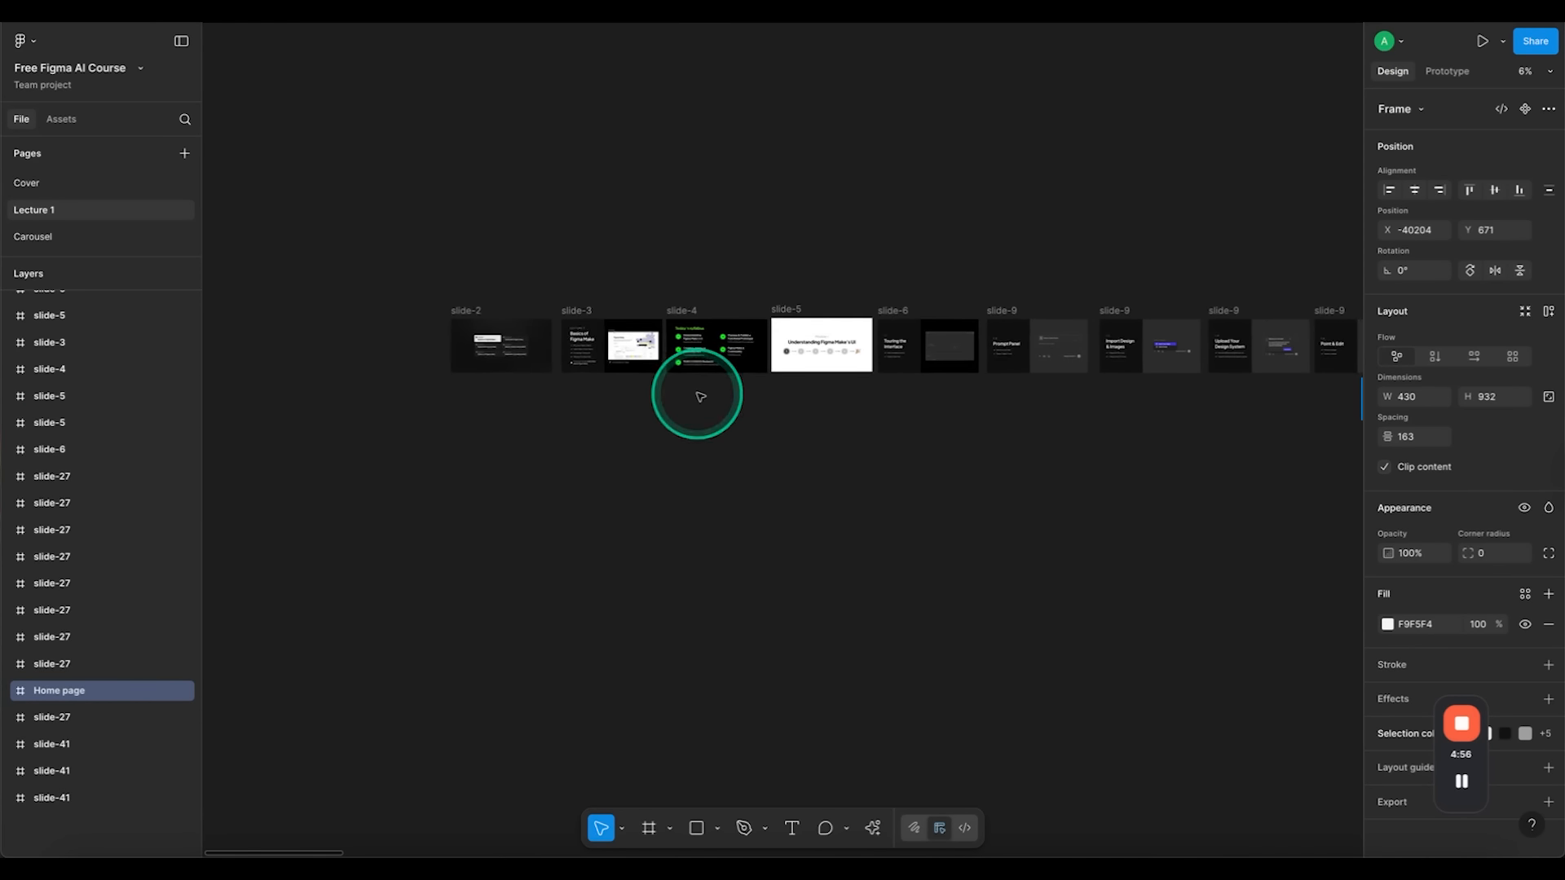
scroll(834, 375, up, 5)
scroll(968, 339, up, 5)
scroll(968, 339, right, 5)
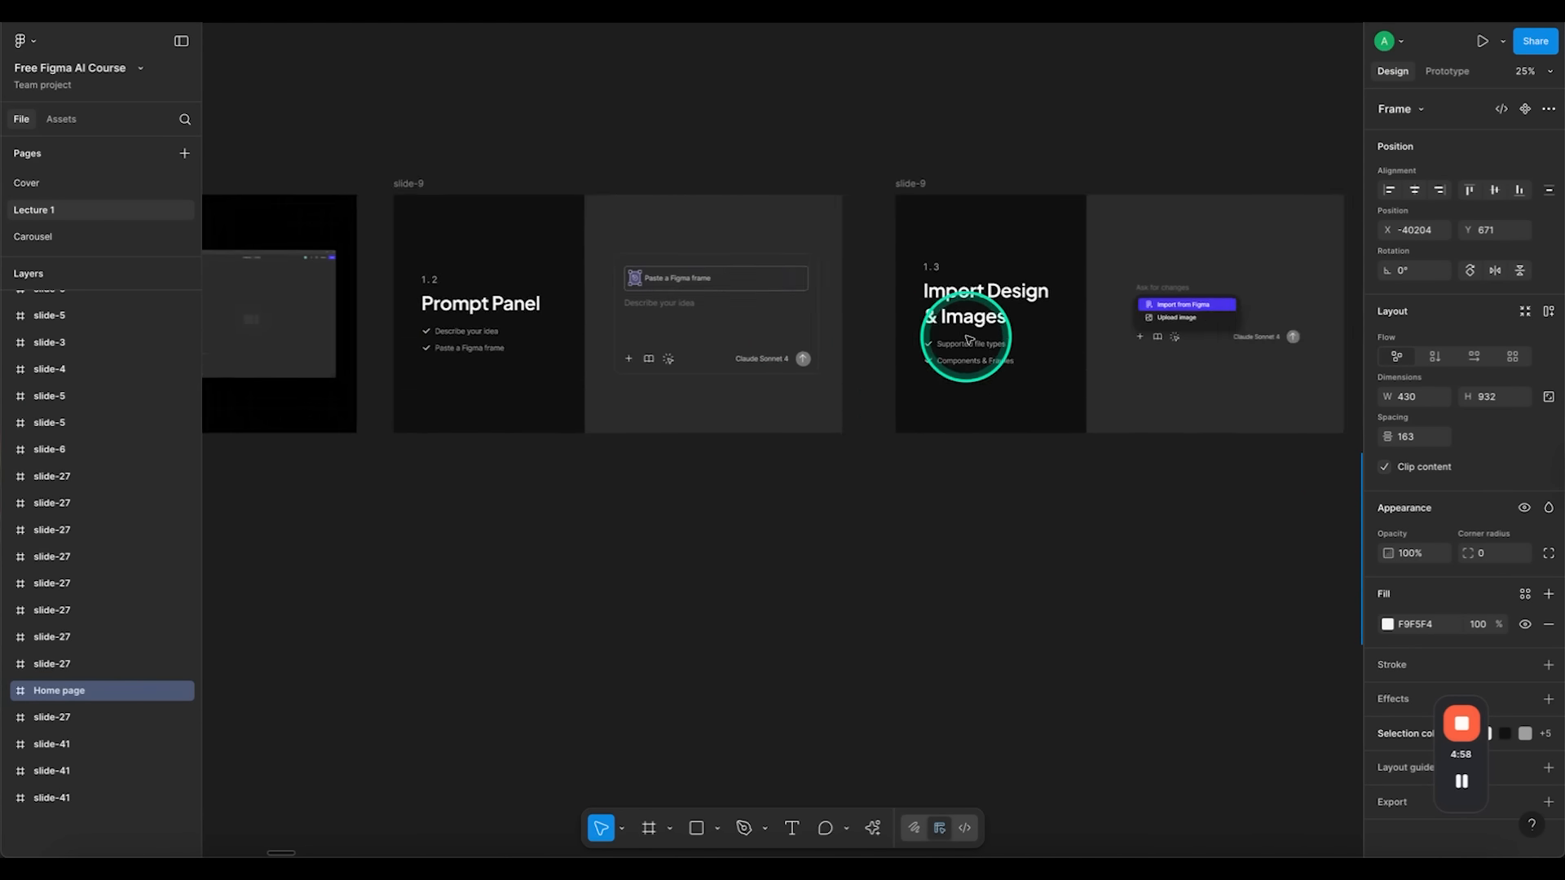
click(662, 188)
key(shift+2)
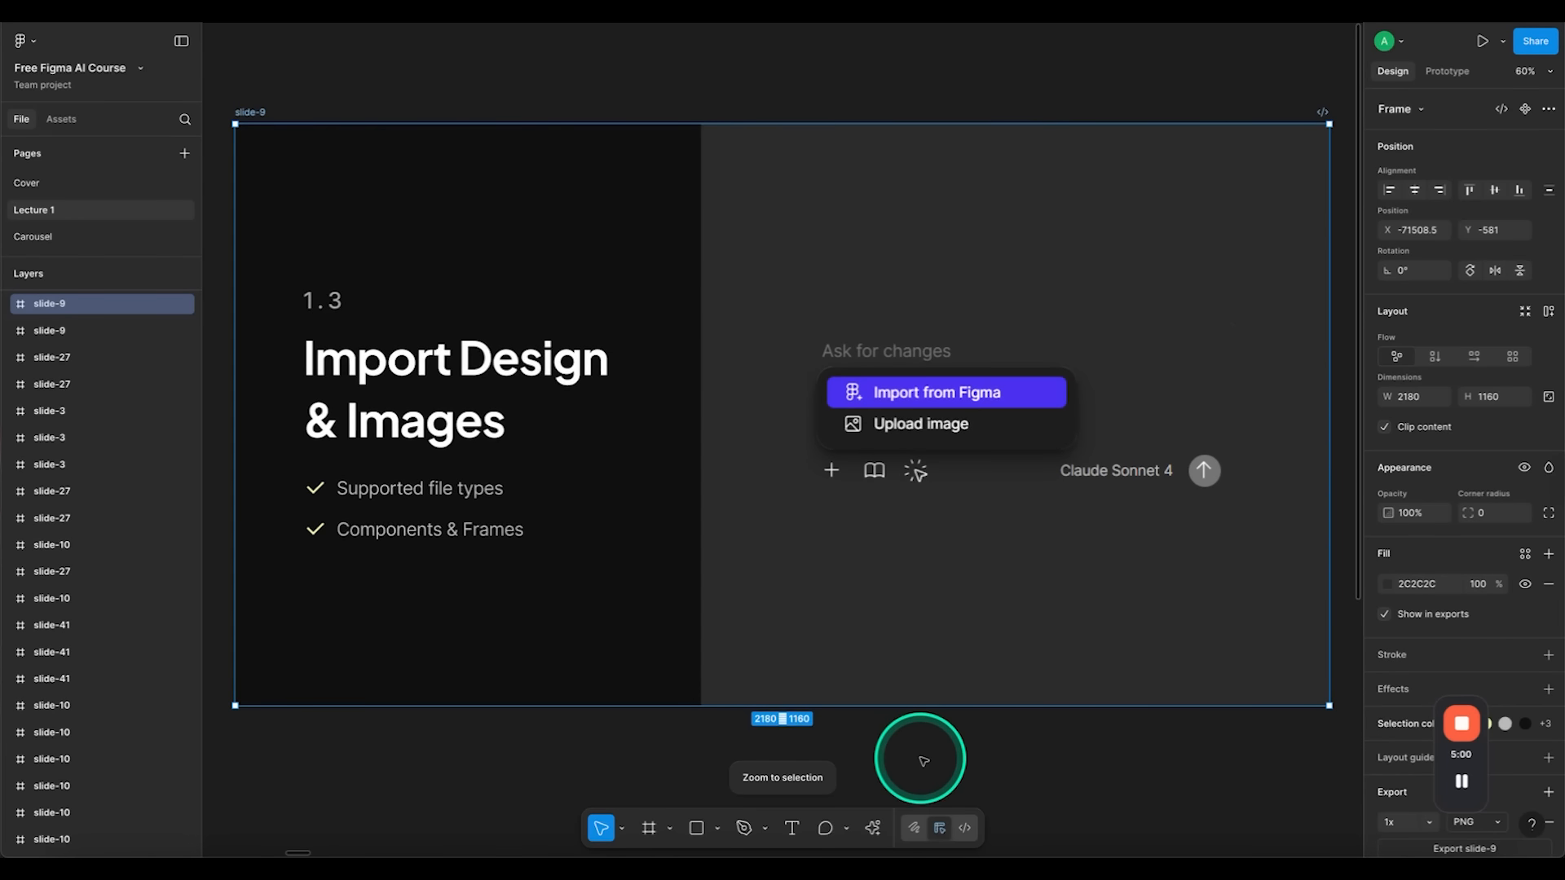